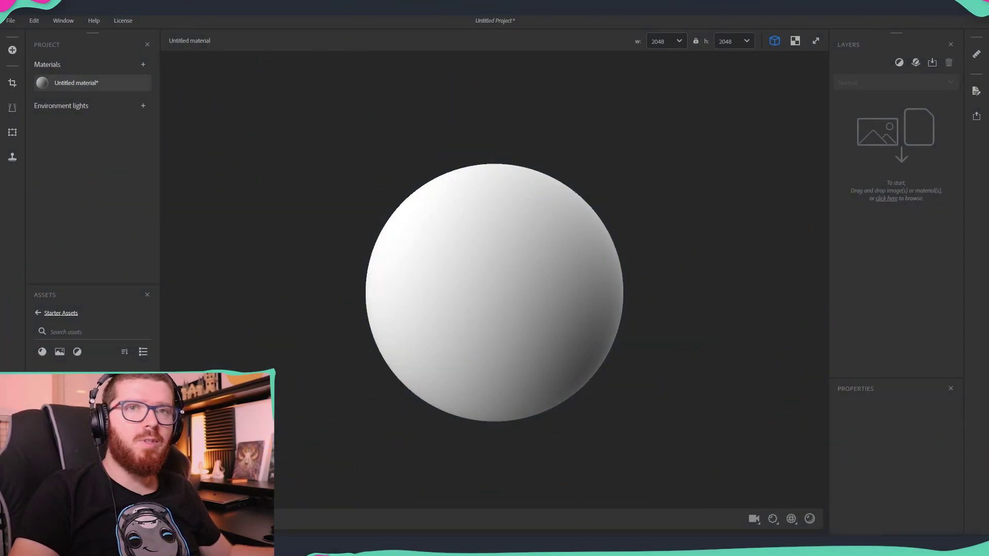
Import TLeaf1.tga as an AI-powered Image to material layer with a base material added
left_click_drag(20, 173, 899, 154)
left_click_drag(3, 265, 900, 156)
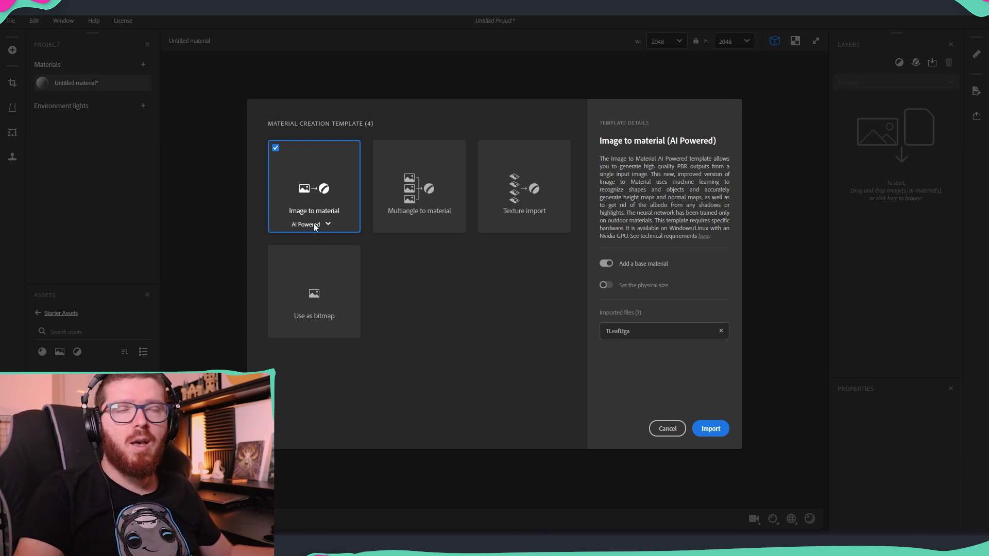
left_click(711, 430)
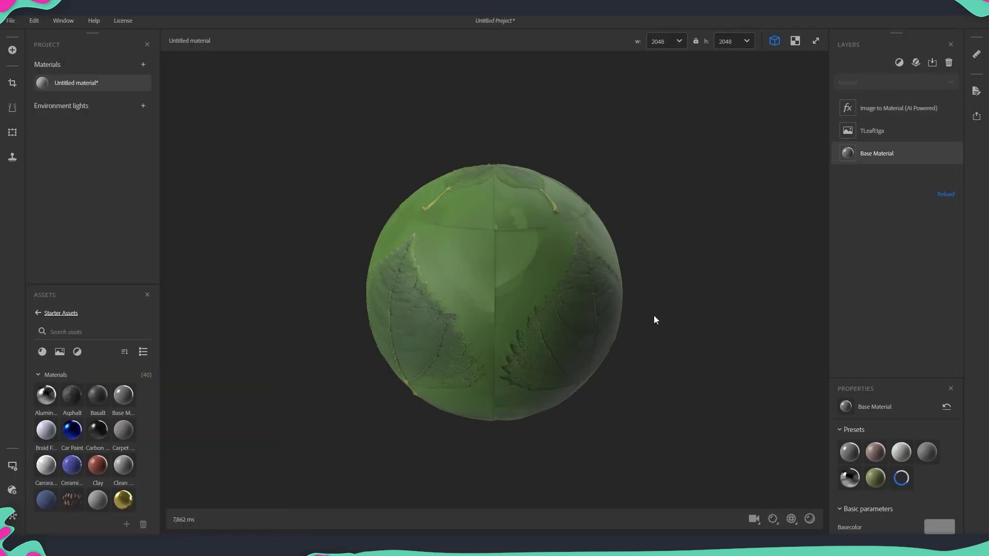
Turn off preview displacement by setting Height Scale and displacement quality to 0
left_click_drag(494, 289, 413, 292)
scroll(530, 311, "up", 5)
scroll(527, 311, "down", 2)
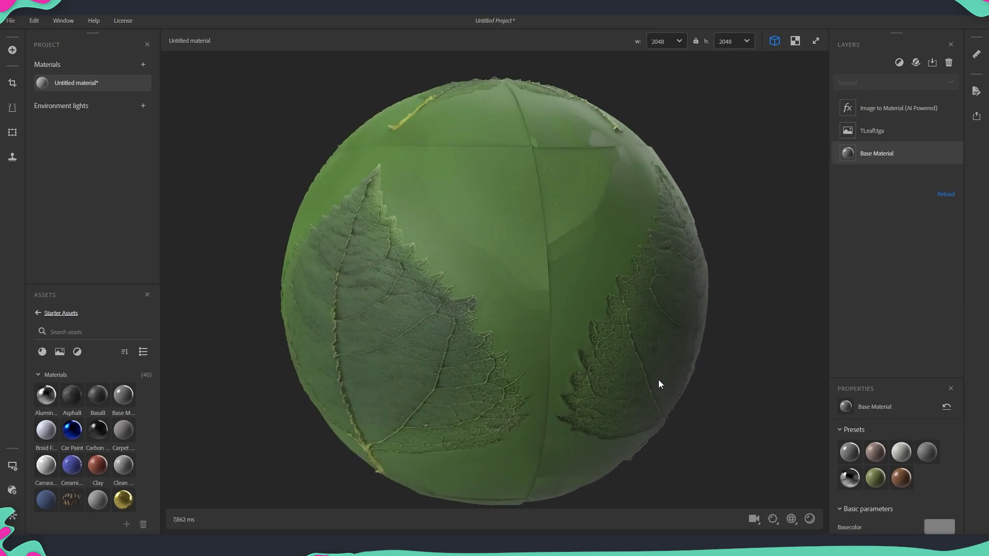
left_click(773, 520)
left_click_drag(660, 473, 623, 500)
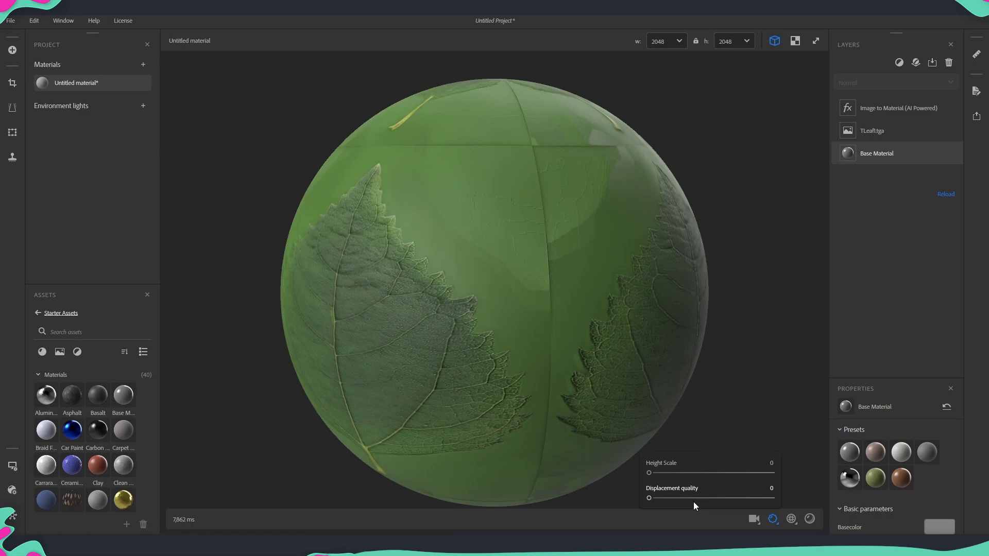
Set the preview texture tiling to 1 so a single leaf wraps the sphere
left_click(792, 519)
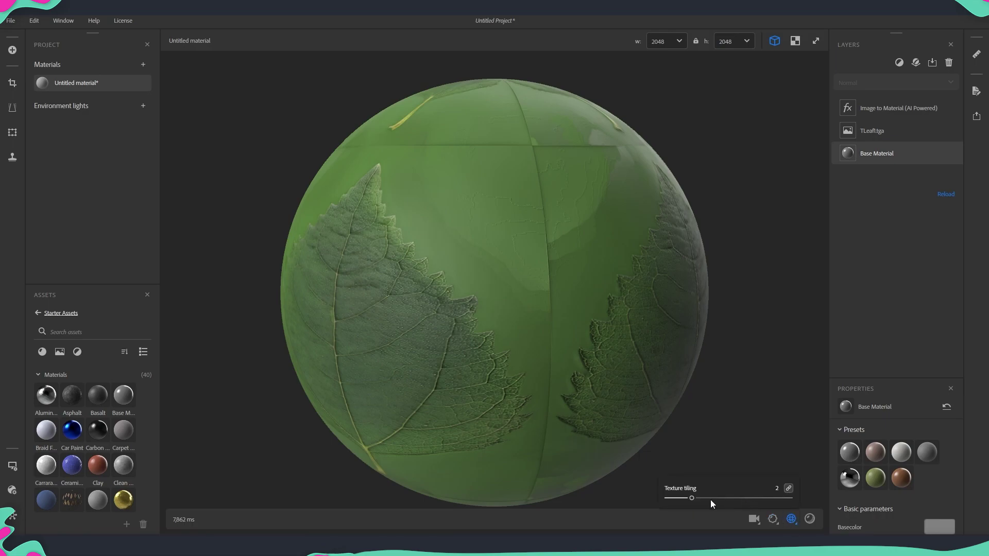
left_click_drag(691, 498, 656, 499)
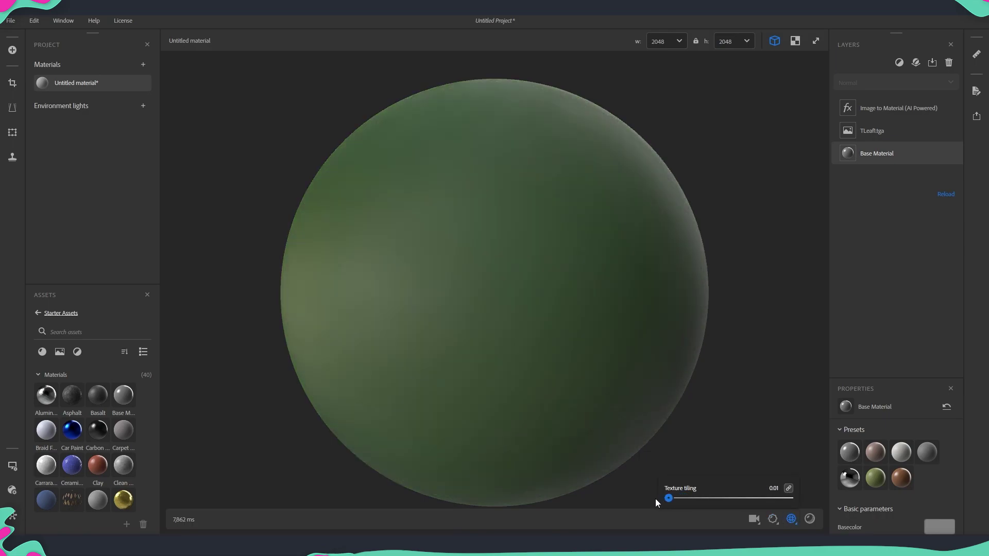
left_click(776, 491)
type("1")
key("Return")
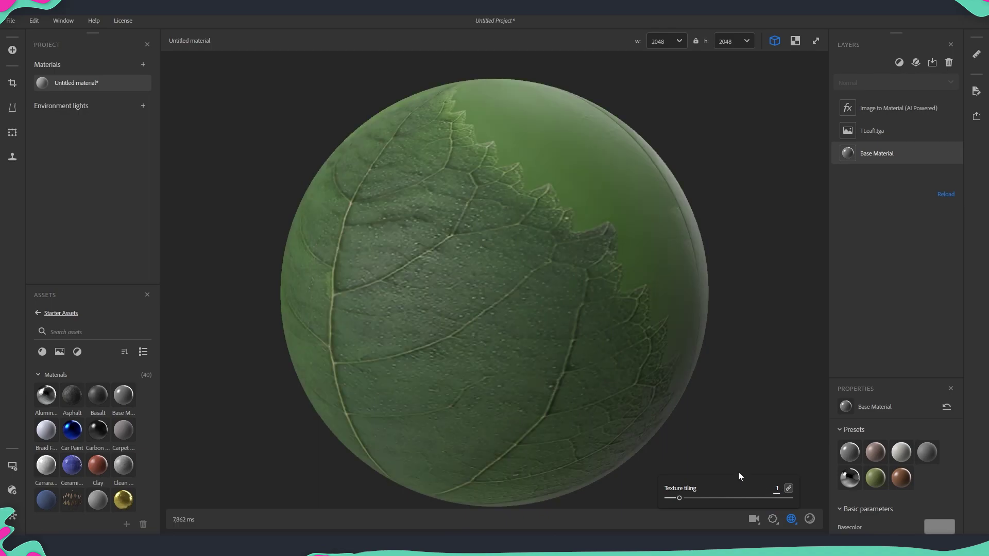
scroll(717, 392, "down", 3)
left_click_drag(813, 375, 570, 355)
Apply the Vegetation preset colour to the Base Material
scroll(468, 326, "up", 5)
scroll(470, 328, "down", 3)
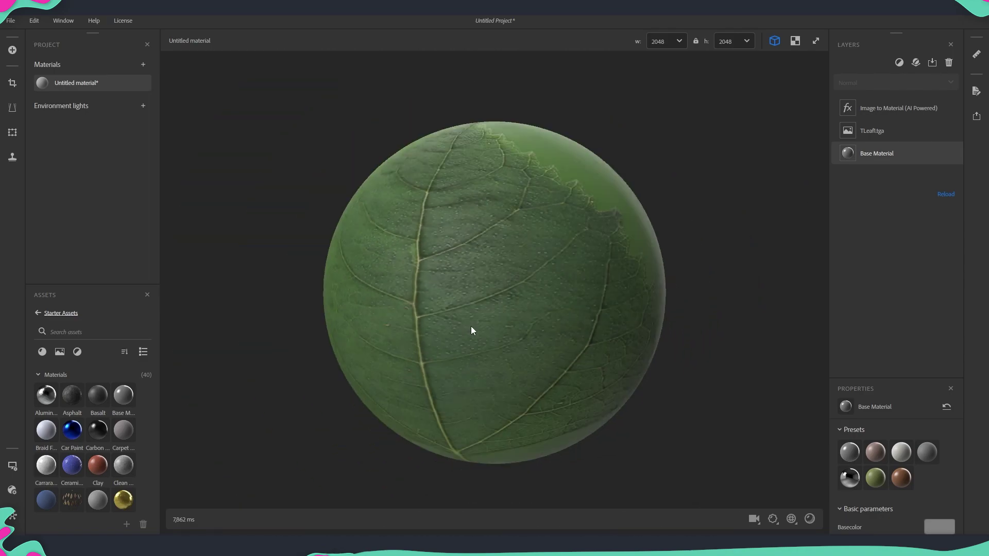
left_click(872, 131)
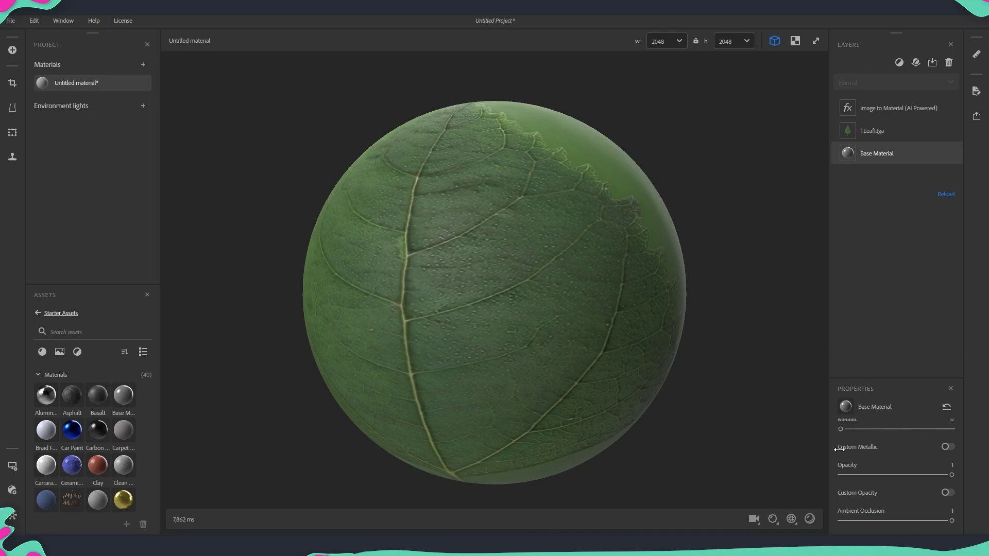
left_click_drag(906, 378, 891, 208)
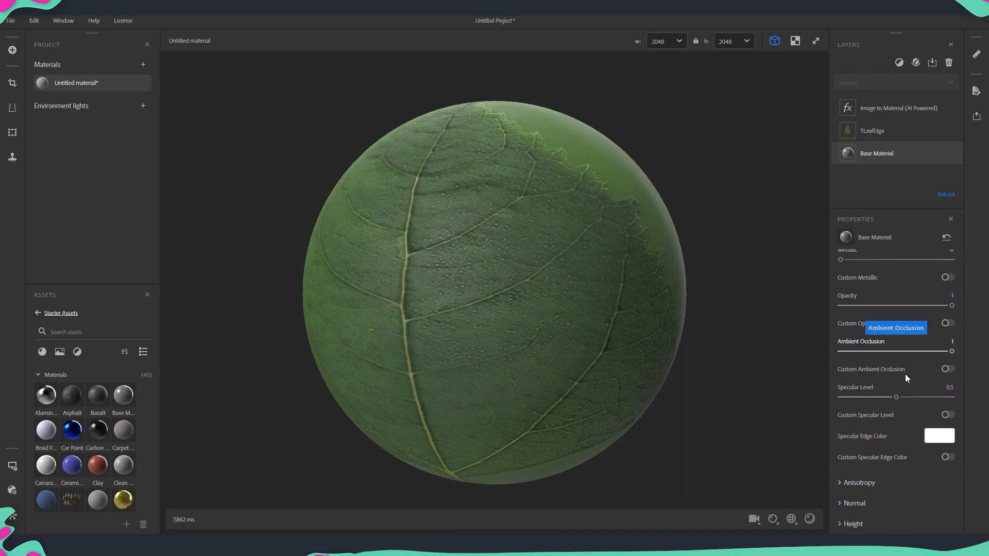
scroll(905, 430, "up", 5)
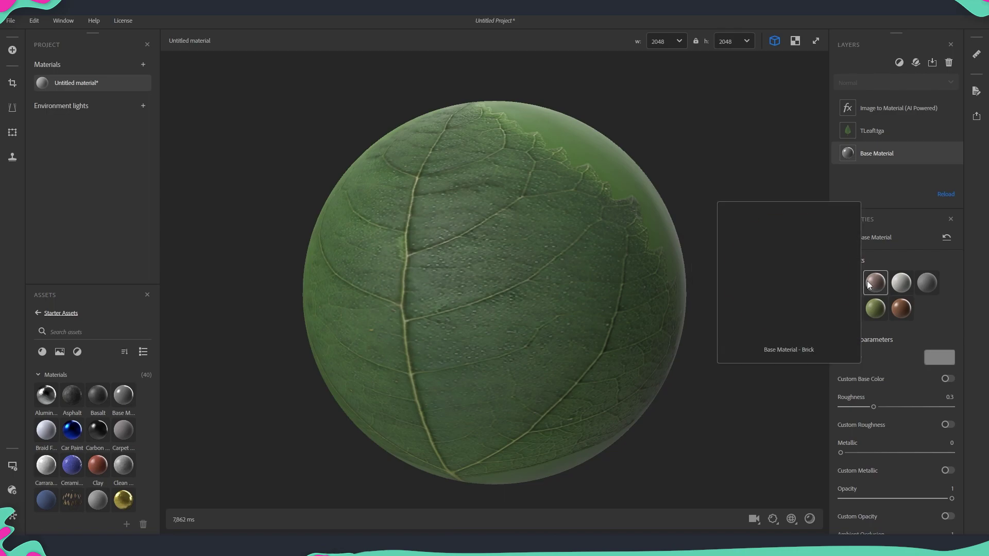
mouse_move(869, 285)
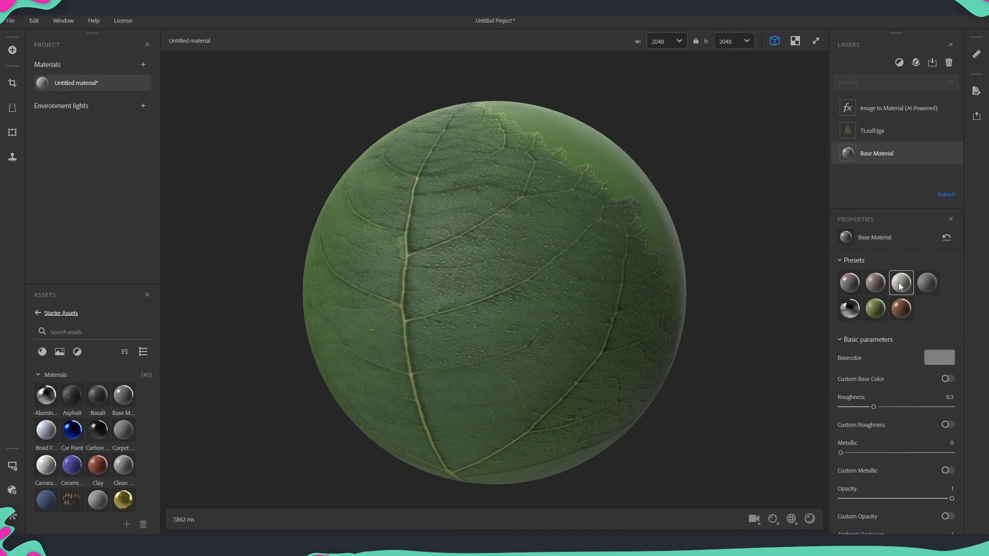
mouse_move(935, 284)
mouse_move(876, 311)
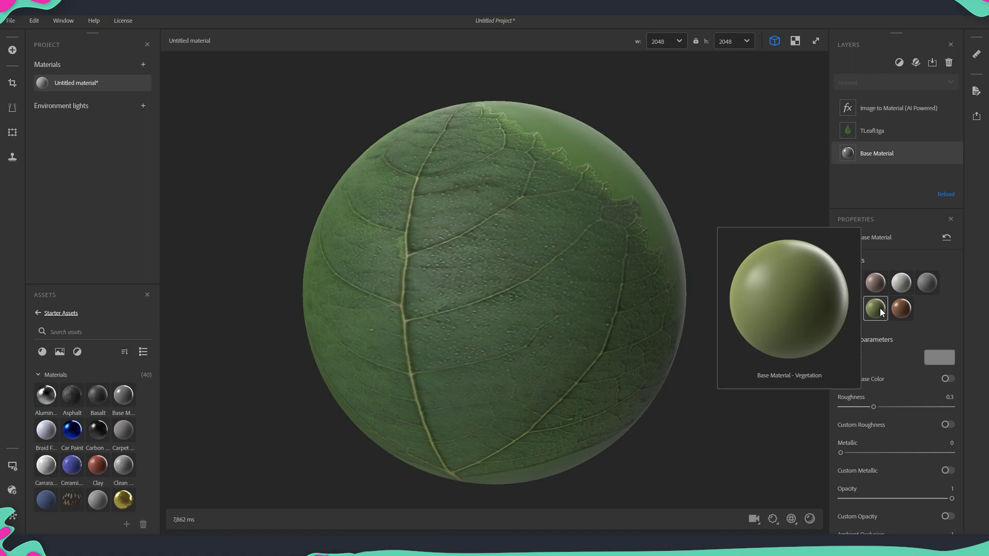
left_click(879, 311)
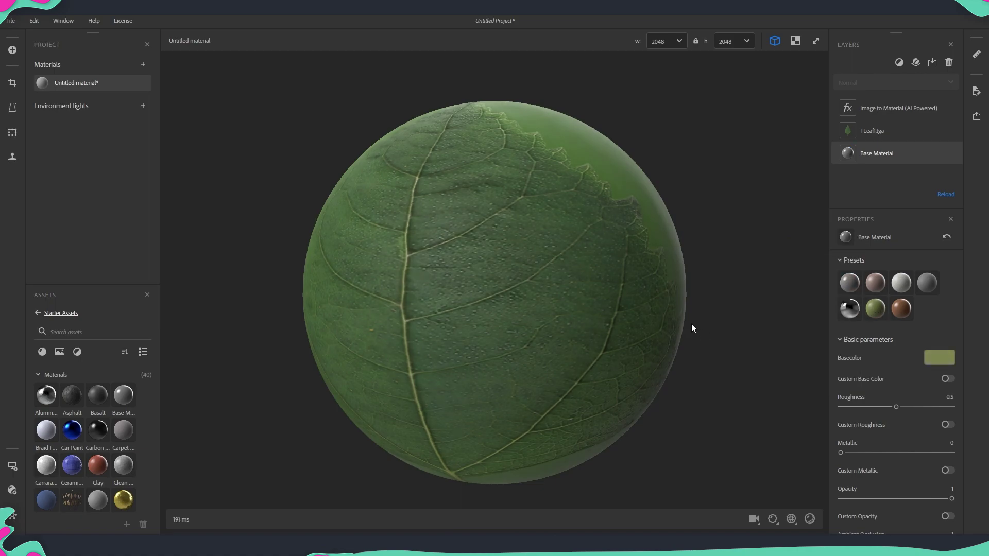
Raise the Base Material's roughness to 0.6 and inspect the rougher leaf on the sphere
scroll(517, 308, "down", 3)
mouse_move(517, 307)
left_mouse_down()
mouse_move(599, 312)
mouse_move(610, 347)
mouse_move(520, 287)
mouse_move(462, 268)
mouse_move(441, 277)
mouse_move(508, 298)
left_mouse_up()
scroll(468, 272, "up", 5)
scroll(508, 298, "down", 2)
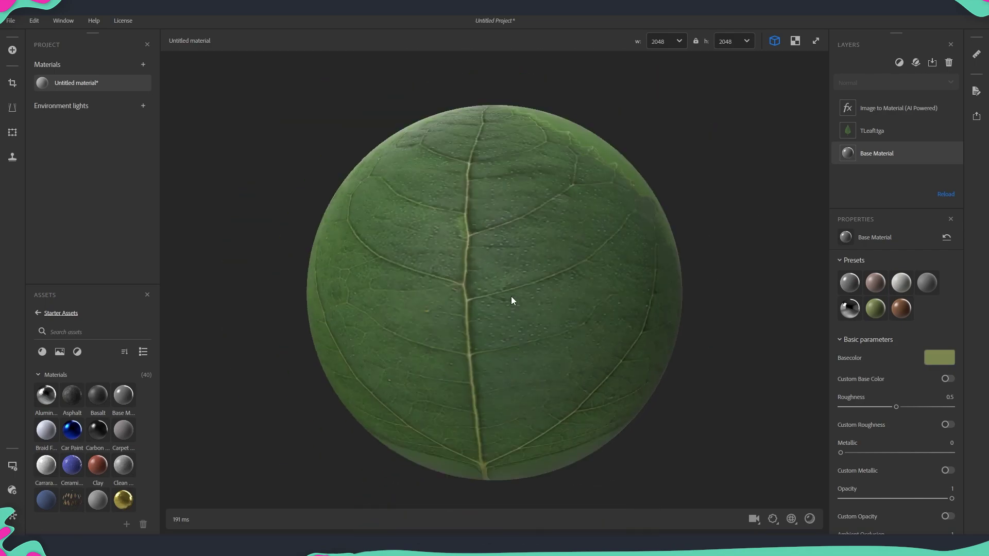
left_click_drag(623, 341, 535, 326)
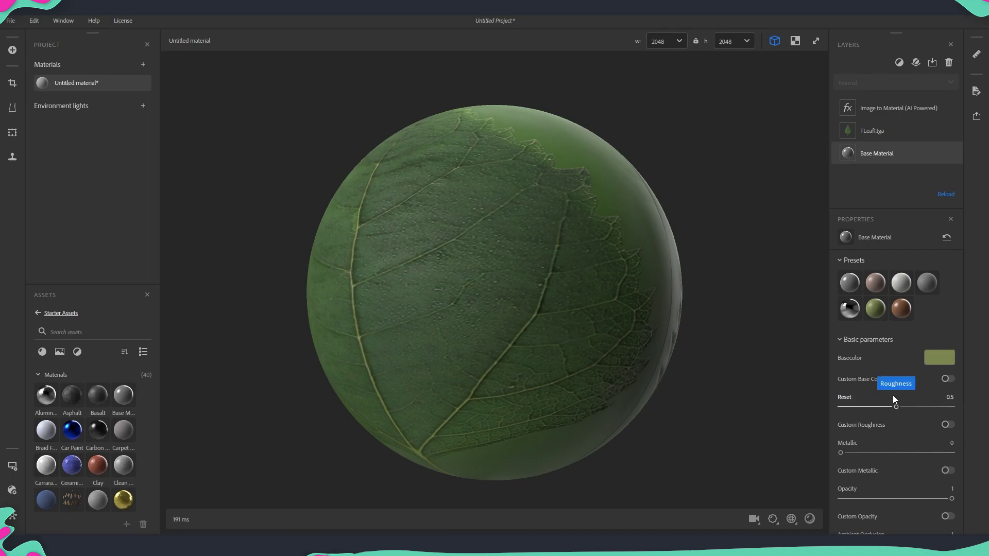
left_click(924, 407)
mouse_move(925, 407)
left_mouse_down()
mouse_move(846, 407)
mouse_move(908, 407)
left_mouse_up()
scroll(715, 361, "down", 3)
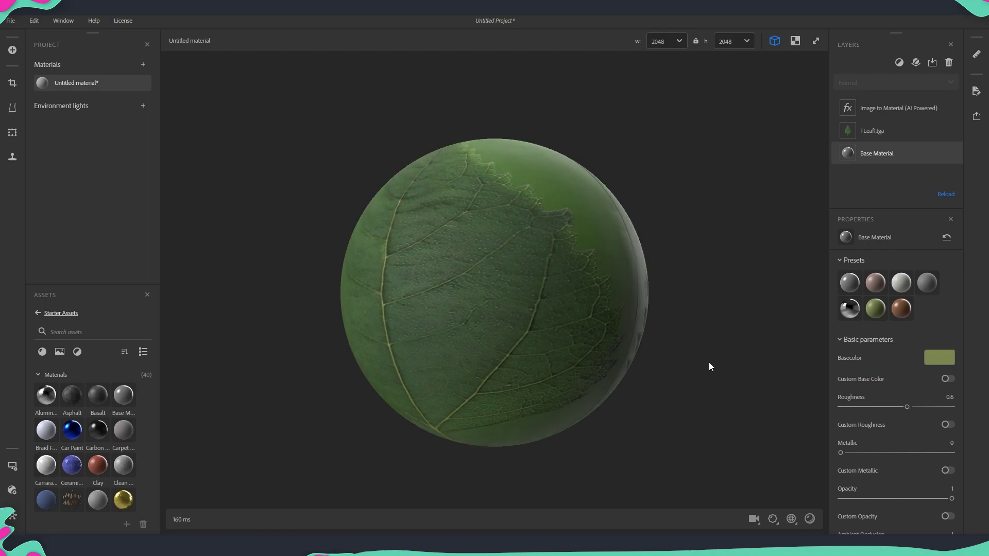
left_click_drag(709, 364, 621, 324)
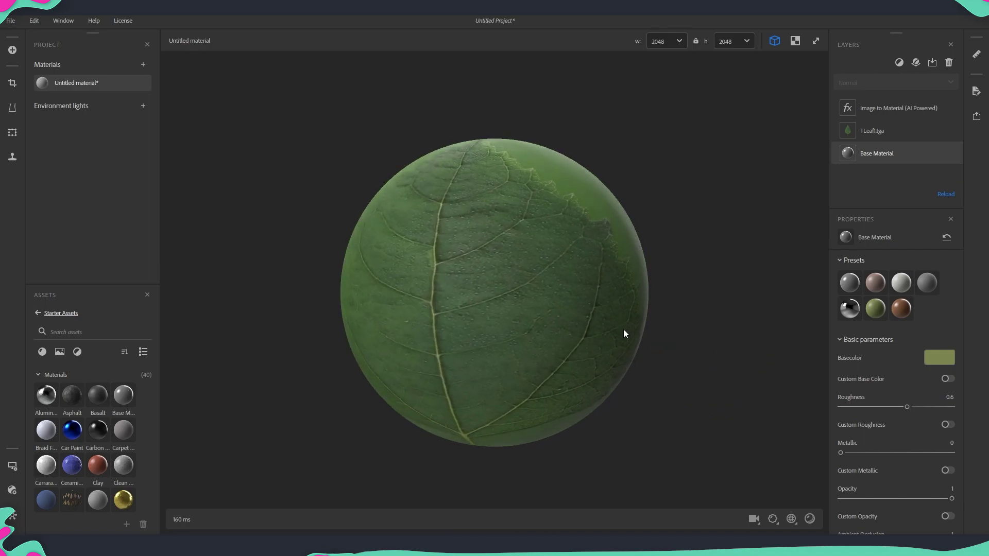
left_click(882, 108)
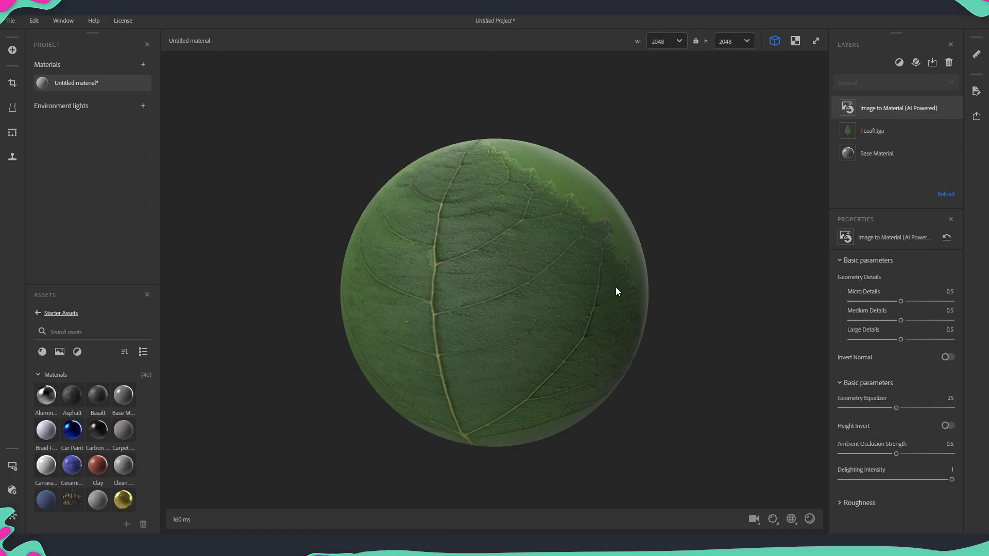
left_click_drag(586, 284, 351, 280)
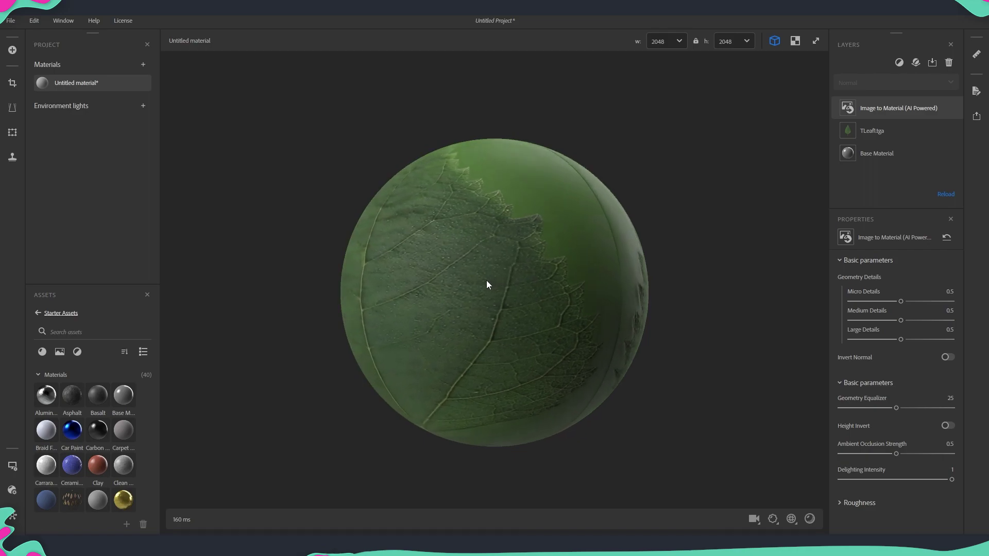
left_click_drag(489, 284, 514, 283)
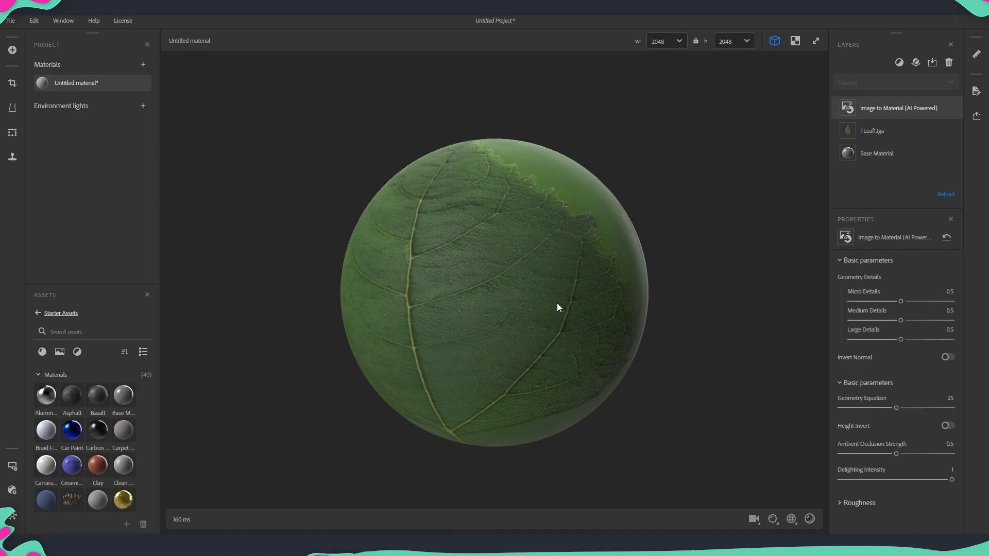
Show the 2D view of Material Outputs beside the sphere, displaying the Normal map
left_click(795, 41)
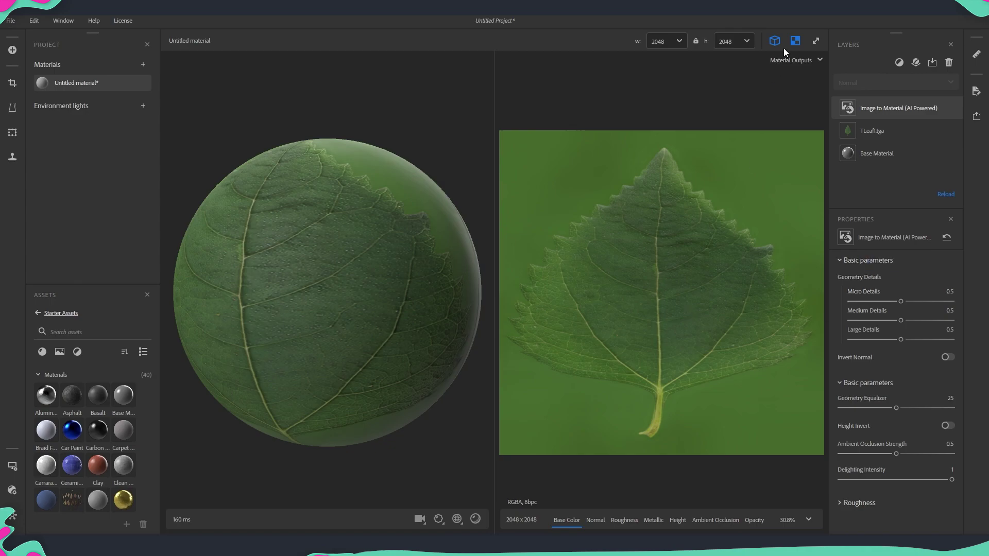
left_click(805, 61)
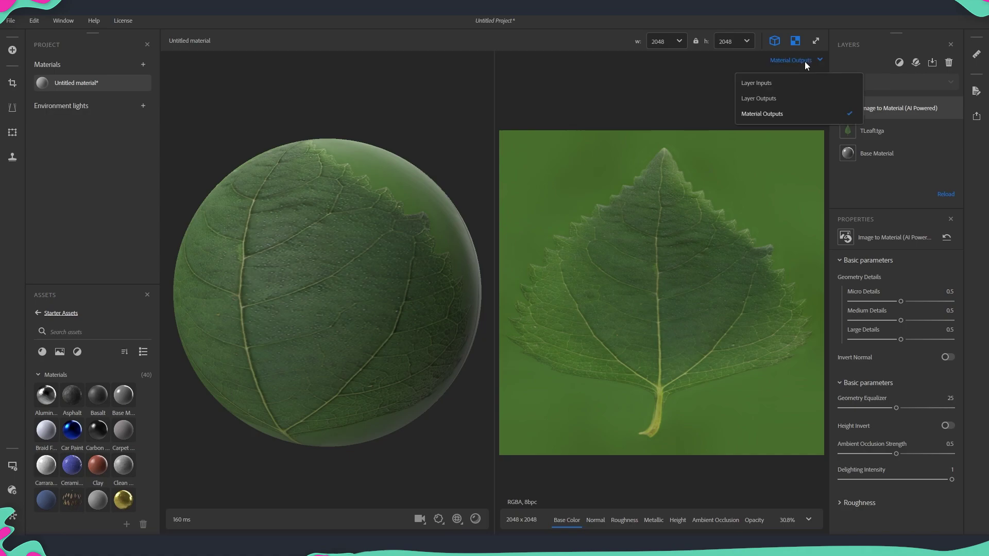
left_click(805, 61)
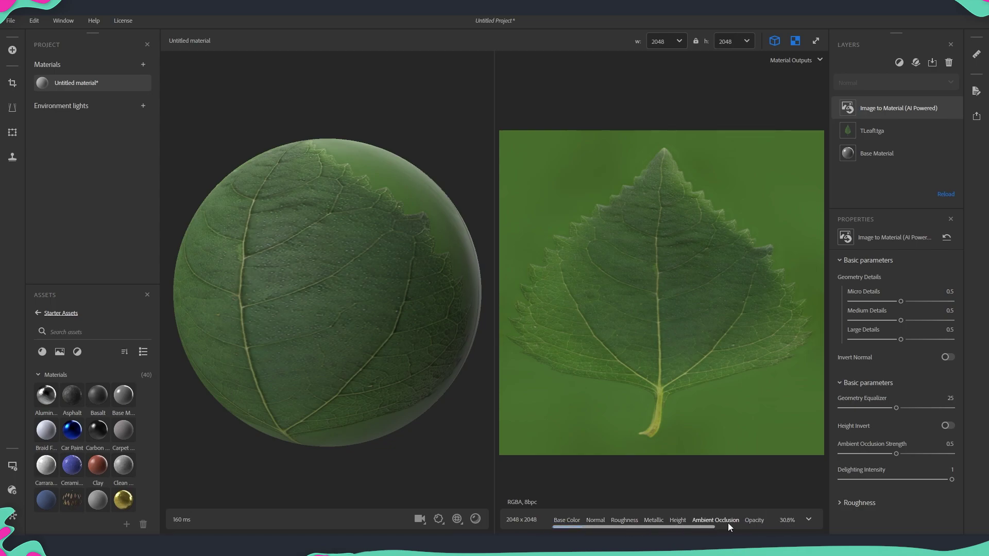
left_click(593, 521)
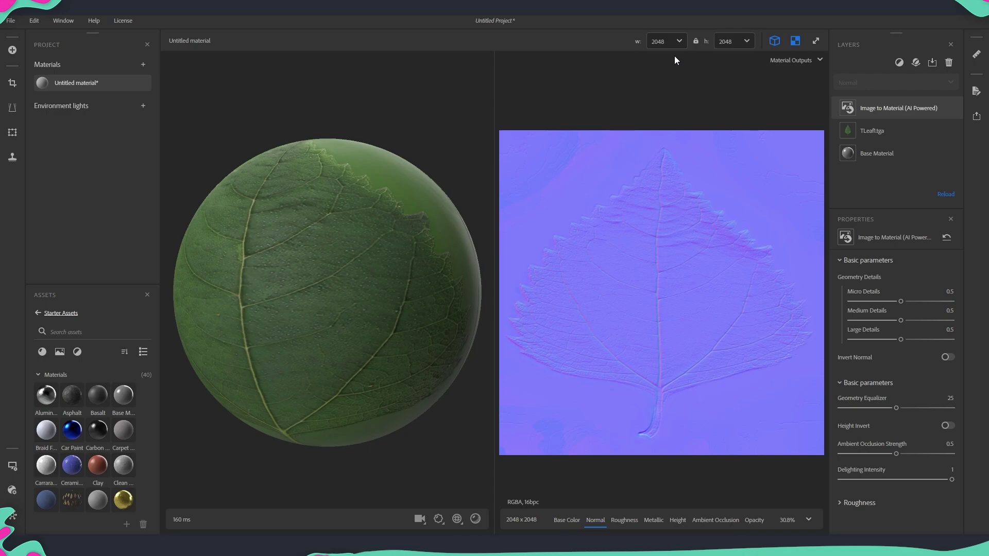
Set the material output resolution to 512 wide by 1024 high
left_click(747, 42)
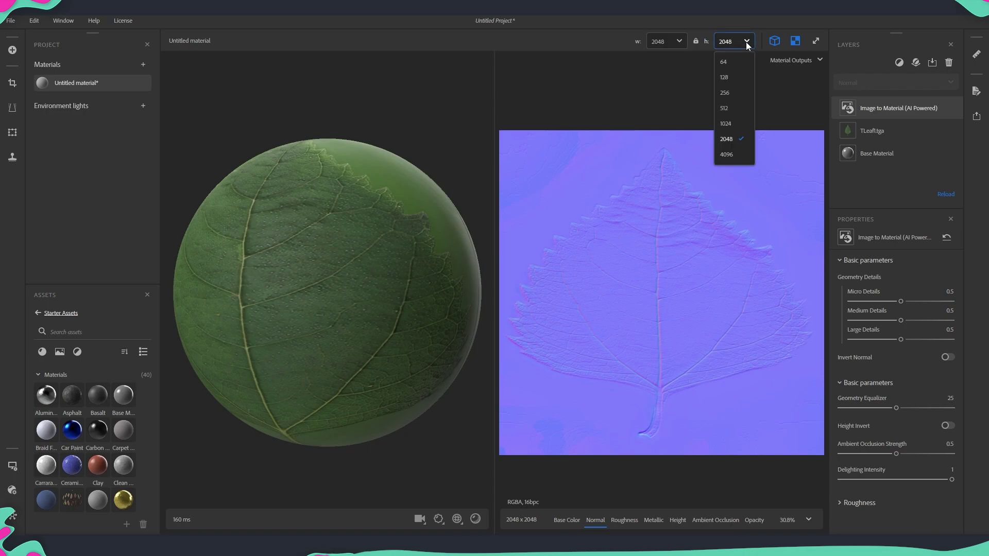
left_click(731, 124)
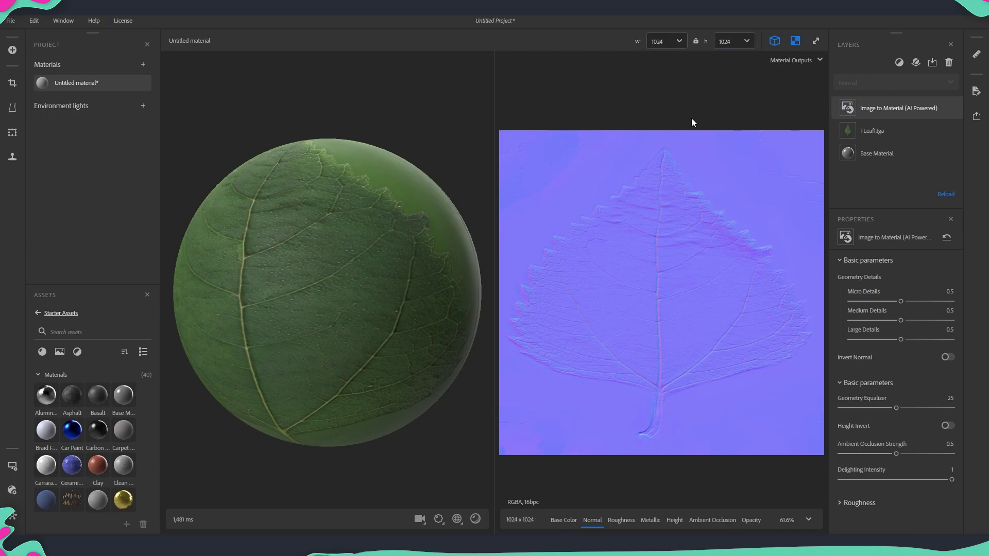
left_click(679, 41)
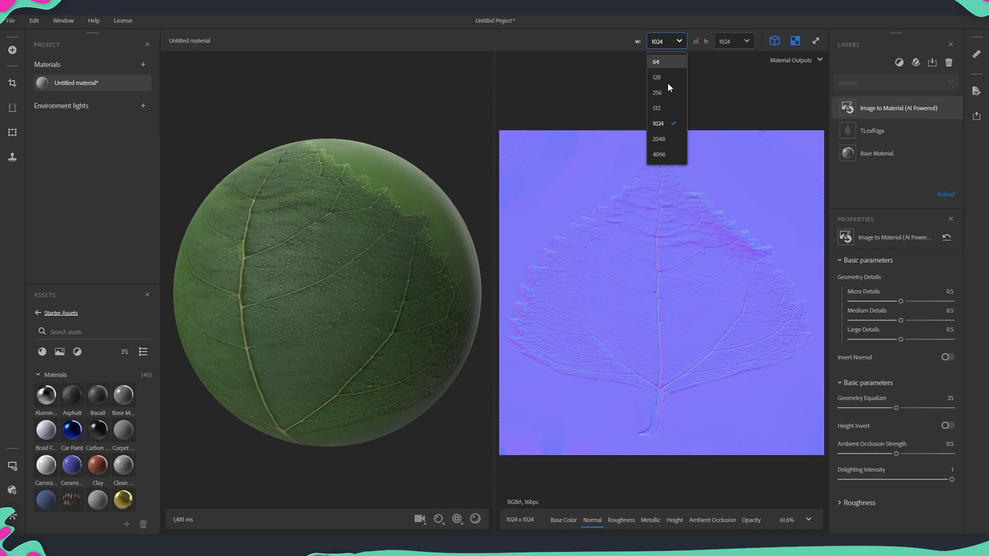
left_click(656, 108)
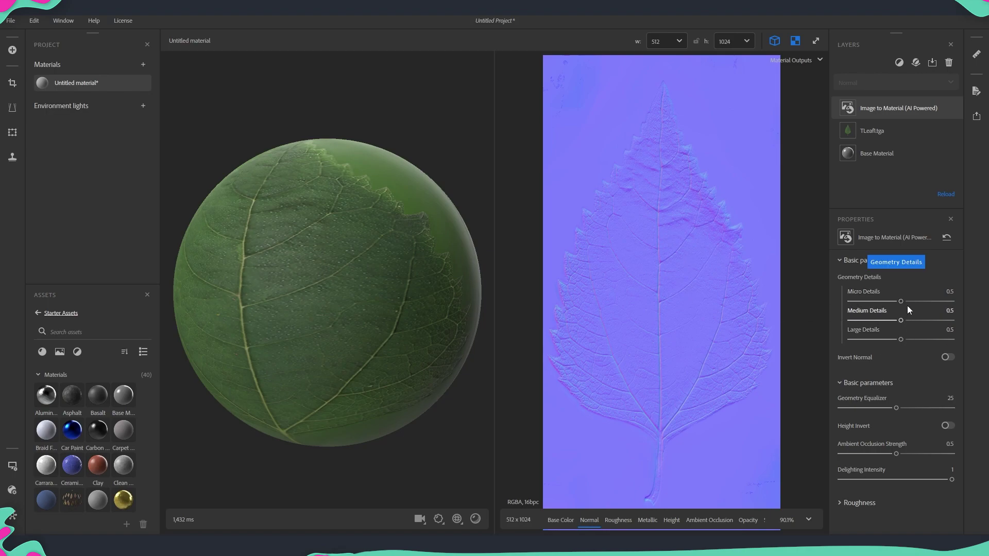
Set Geometry Details to Micro 0.55, Medium 0.4 and Large 0.45
scroll(682, 324, "up", 2)
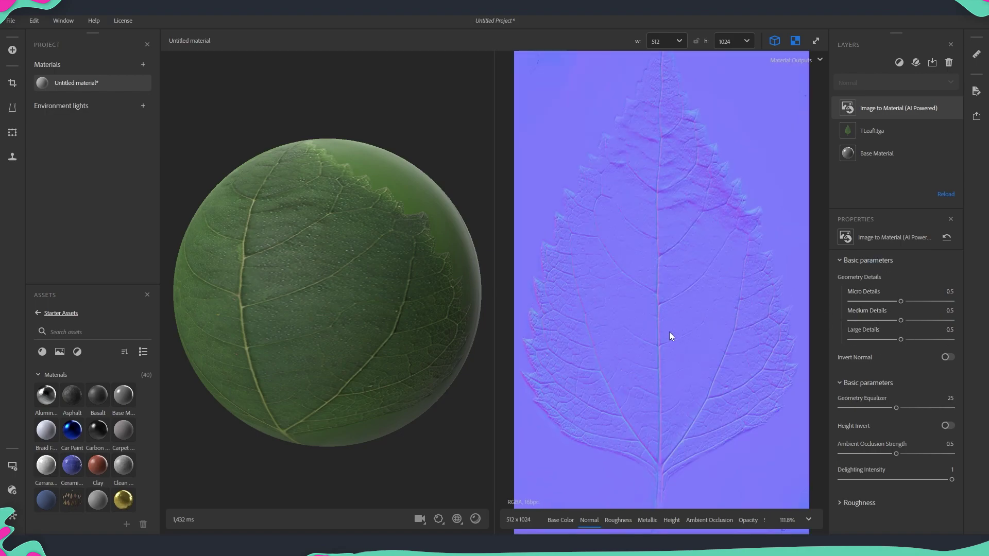
left_click_drag(904, 341, 934, 340)
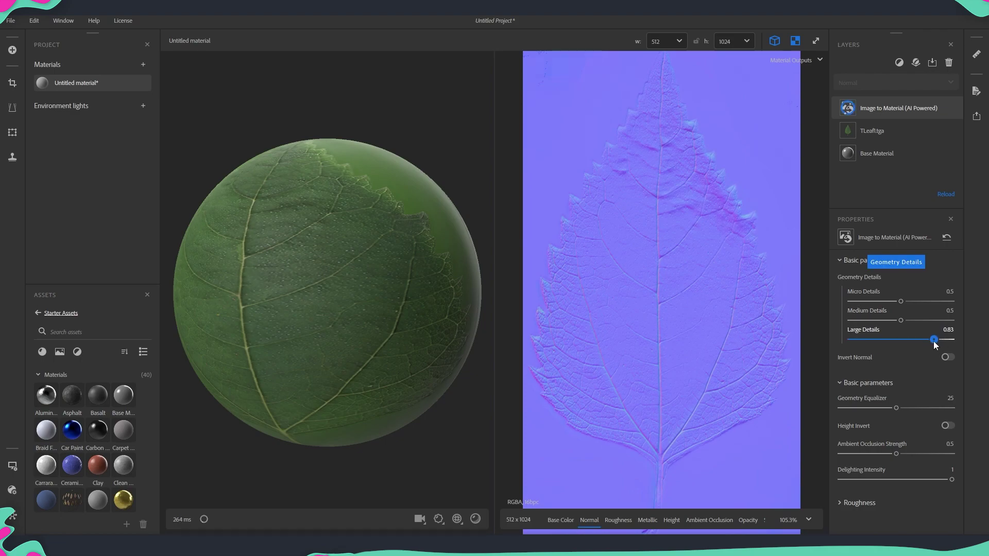
left_click(856, 339)
left_click_drag(855, 339, 942, 339)
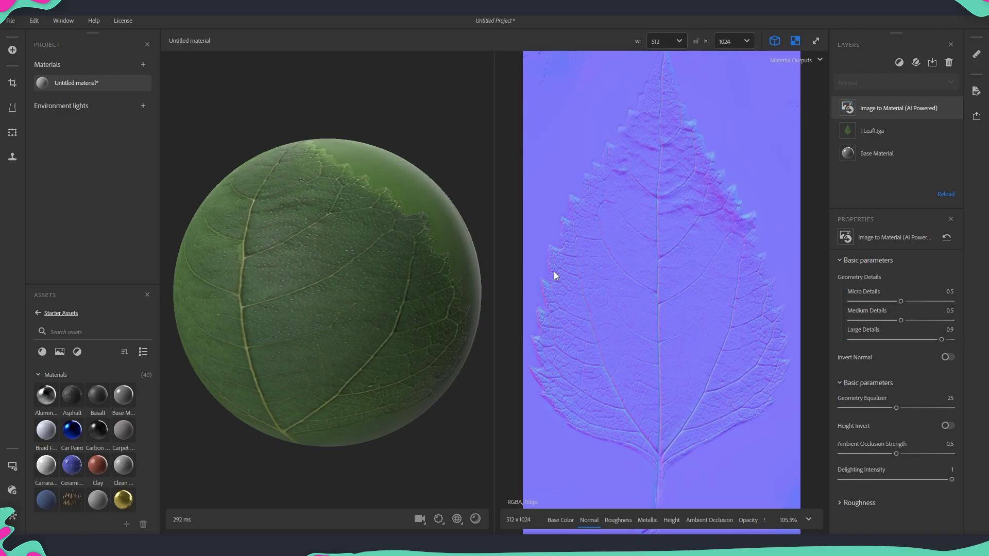
left_click_drag(926, 339, 897, 340)
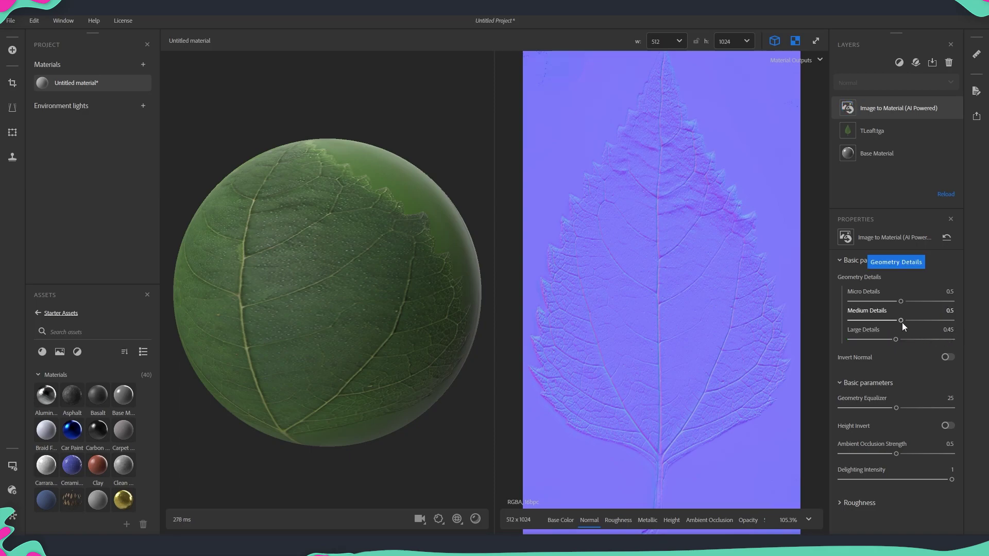
mouse_move(905, 321)
left_mouse_down()
mouse_move(945, 321)
mouse_move(884, 326)
mouse_move(903, 325)
mouse_move(891, 322)
mouse_move(926, 304)
mouse_move(907, 302)
left_mouse_up()
mouse_move(428, 304)
left_mouse_down()
mouse_move(349, 328)
mouse_move(411, 314)
left_mouse_up()
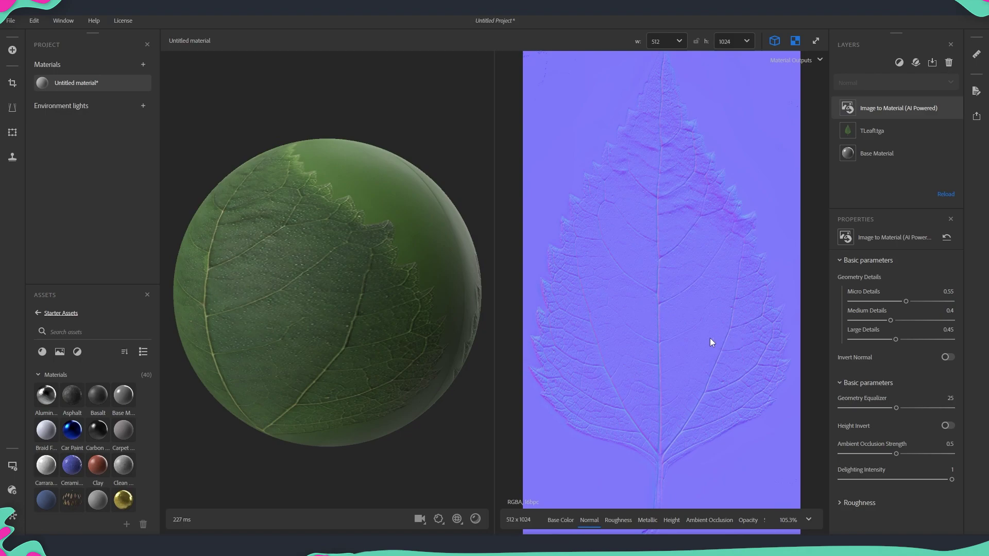
Expand Roughness settings, preview the Roughness map in 2D, and raise the base value
left_click(857, 503)
scroll(923, 490, "down", 3)
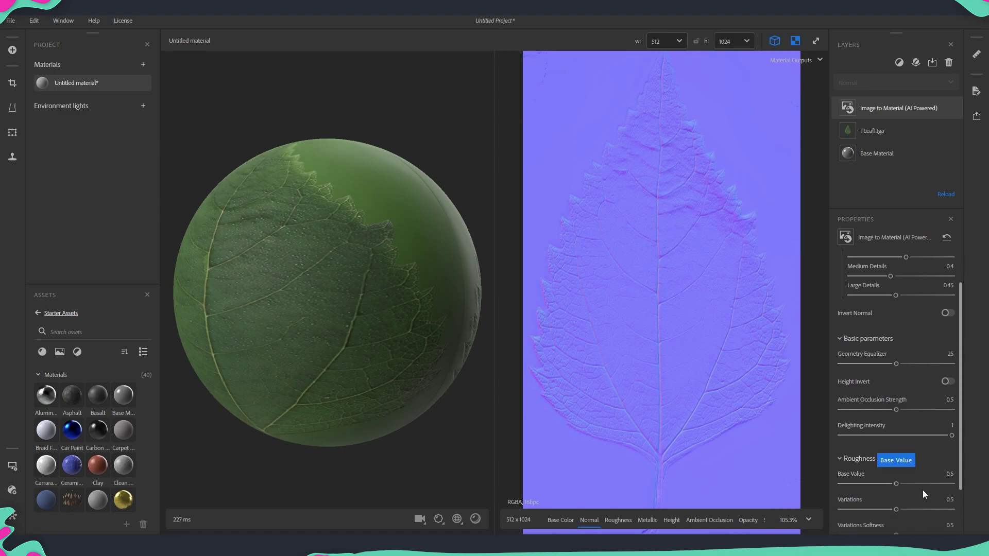
left_click(619, 521)
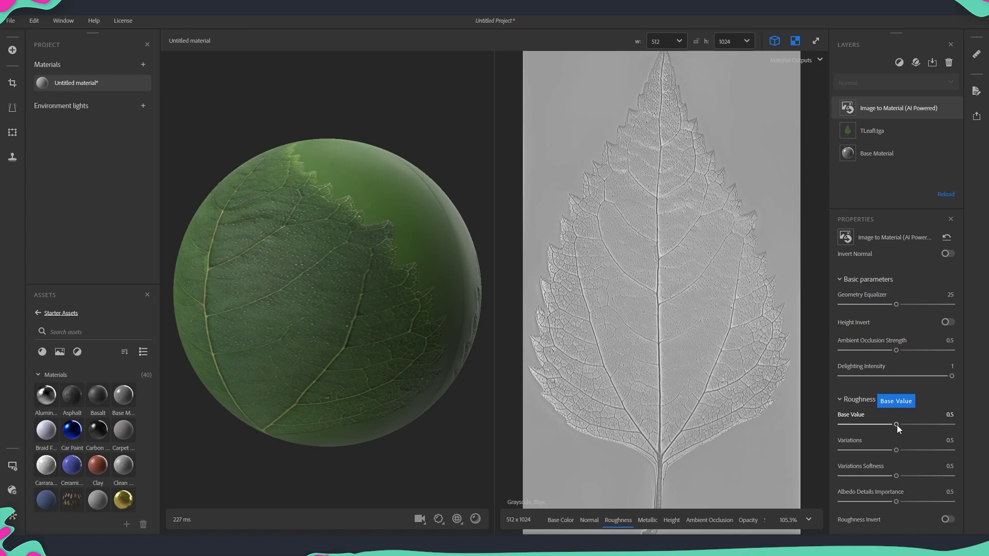
mouse_move(897, 425)
left_mouse_down()
mouse_move(907, 425)
mouse_move(873, 425)
mouse_move(886, 428)
left_mouse_up()
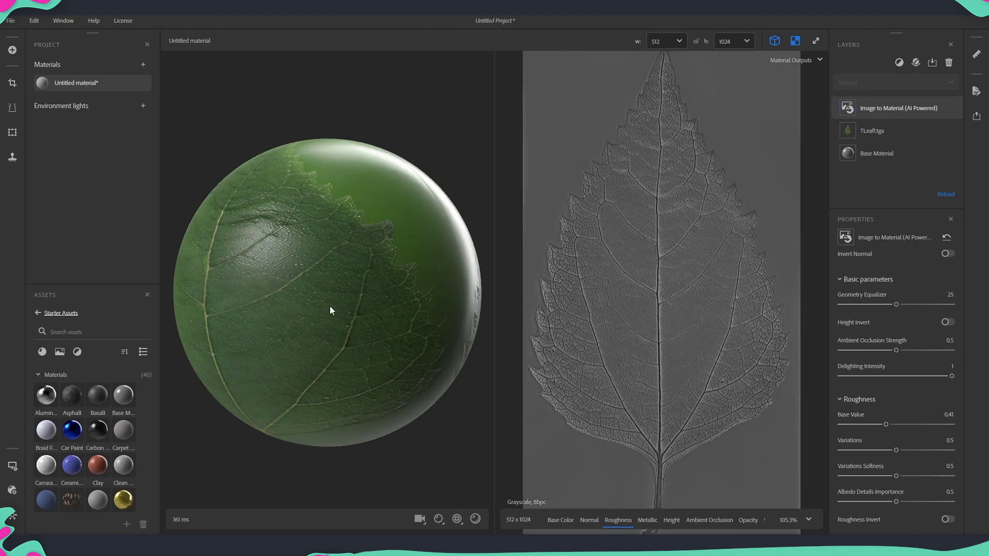
scroll(331, 309, "down", 2)
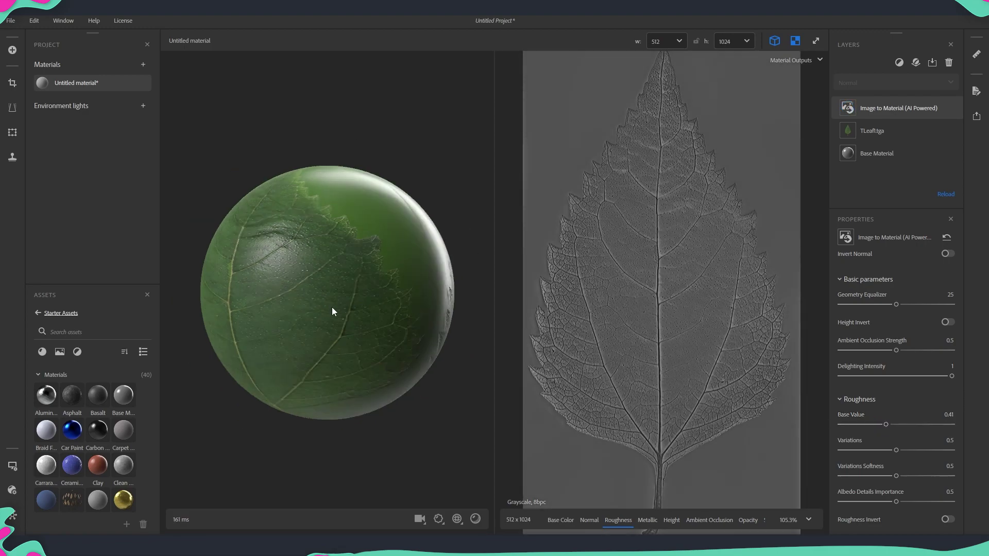
mouse_move(310, 315)
left_mouse_down()
mouse_move(291, 278)
mouse_move(320, 310)
mouse_move(310, 312)
left_mouse_up()
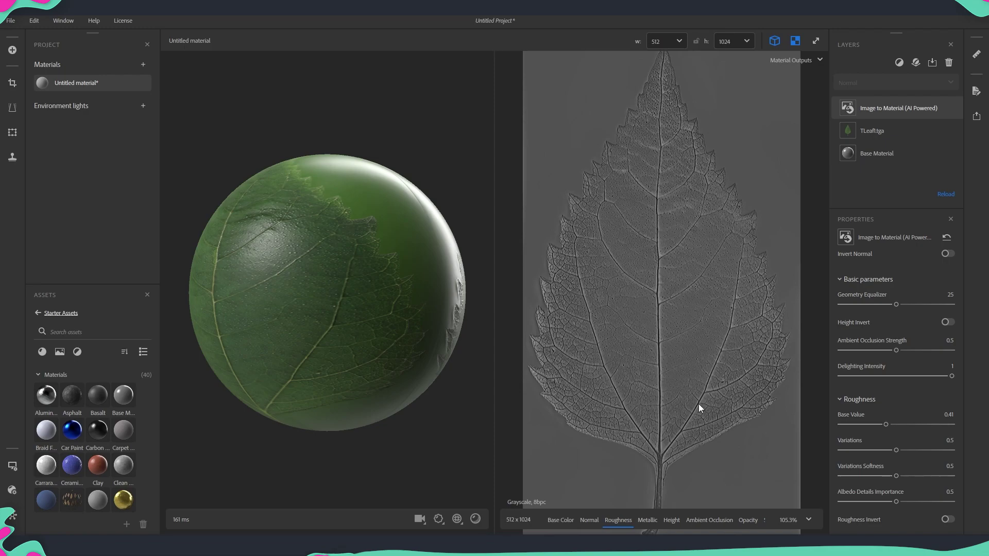
Fine-tune roughness: base 0.46, variations 0.66, softness 0.69, albedo detail importance 0.58
left_click_drag(886, 424, 918, 476)
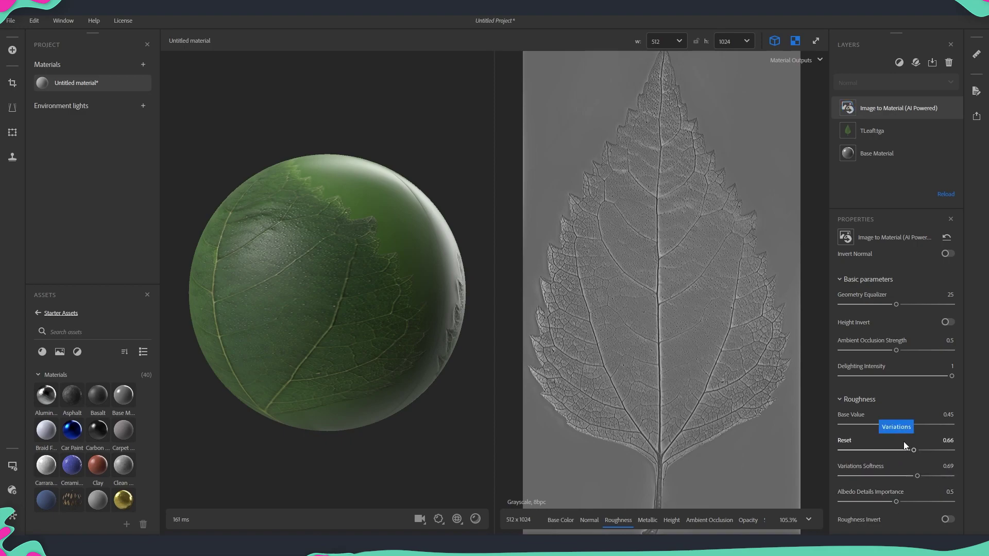
left_click(949, 415)
left_click(951, 415)
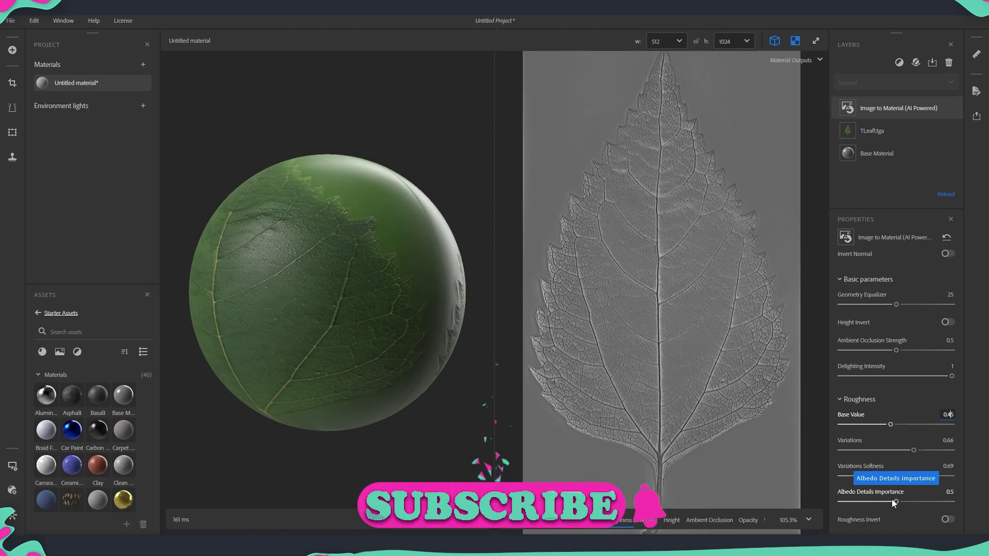
mouse_move(896, 502)
left_mouse_down()
mouse_move(925, 506)
mouse_move(906, 507)
left_mouse_up()
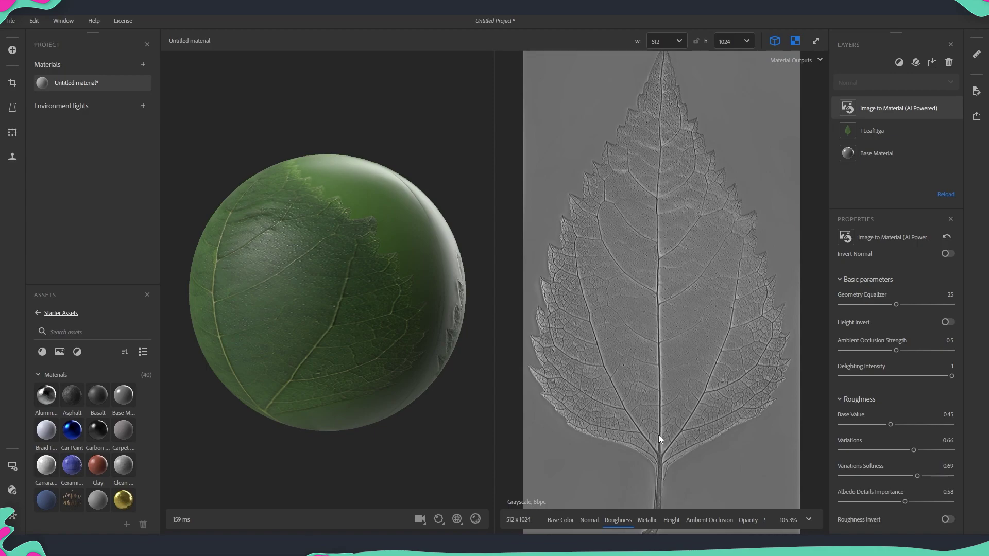
left_click_drag(359, 311, 379, 275)
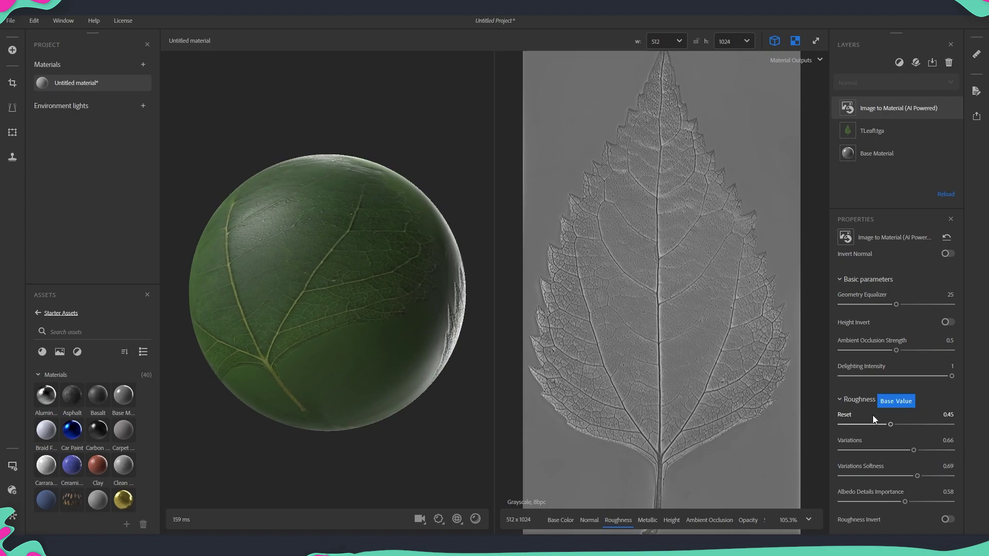
left_click(892, 424)
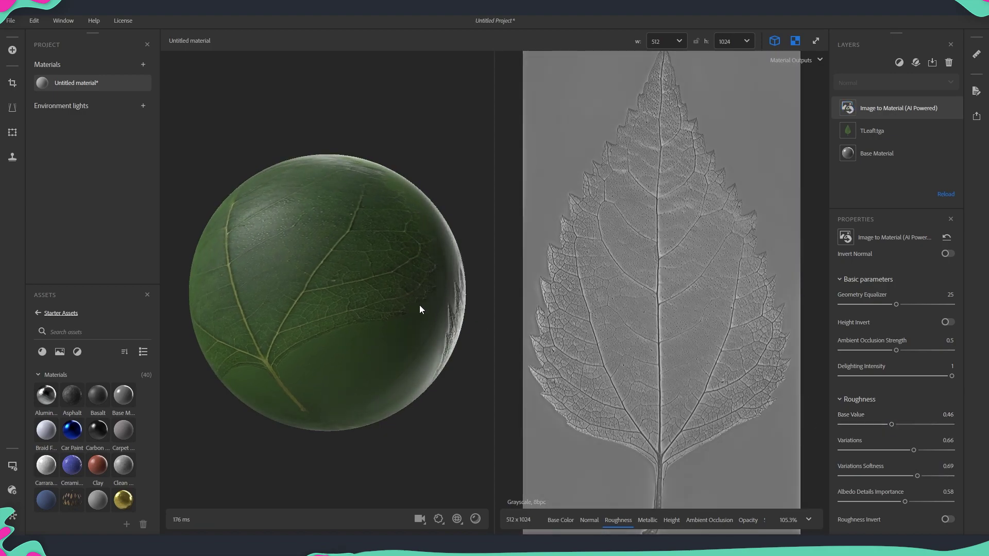
left_click_drag(413, 304, 494, 362)
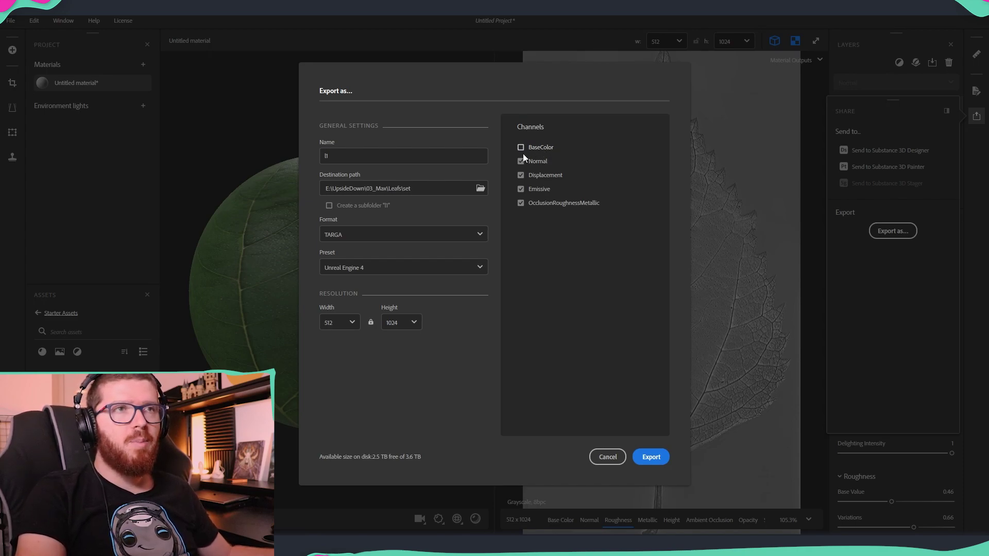
Exclude the Displacement map from the Unreal Engine 4 TARGA export
left_click(521, 175)
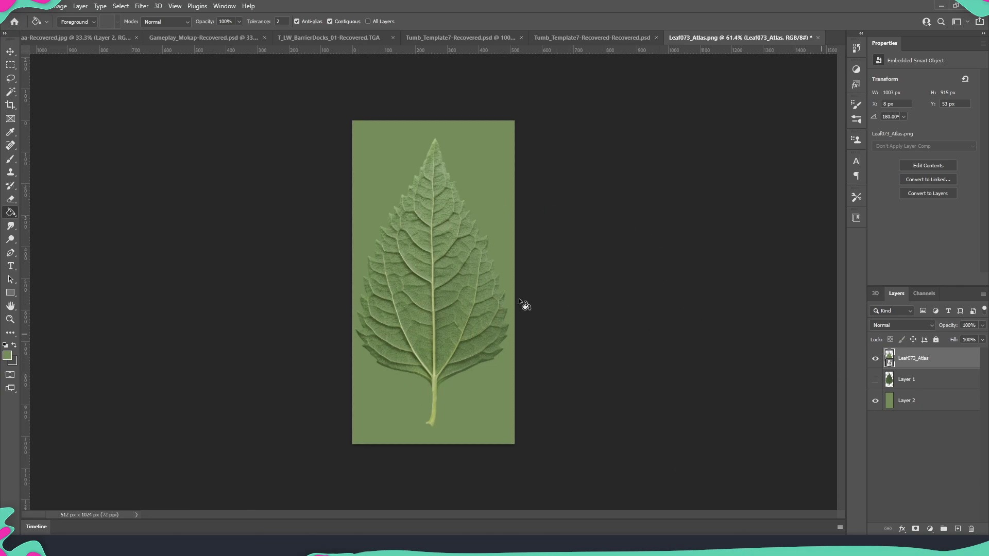
Toggle Leaf073_Atlas and Layer 1 visibility to compare leaves, leaving Leaf073_Atlas visible
left_click(876, 358)
left_click(875, 379)
left_click(875, 379)
left_click(875, 358)
left_click(875, 358)
left_click(875, 379)
left_click(876, 380)
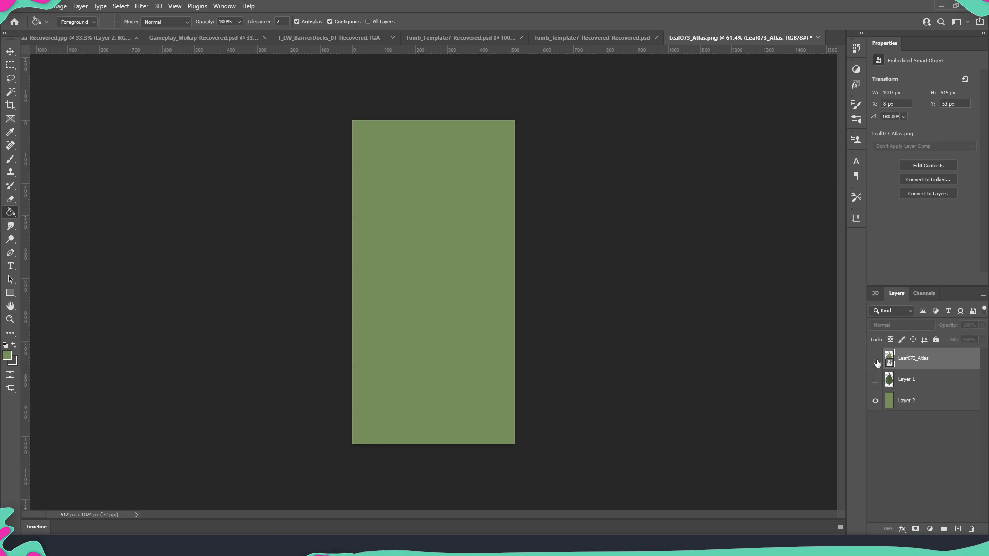
left_click(876, 358)
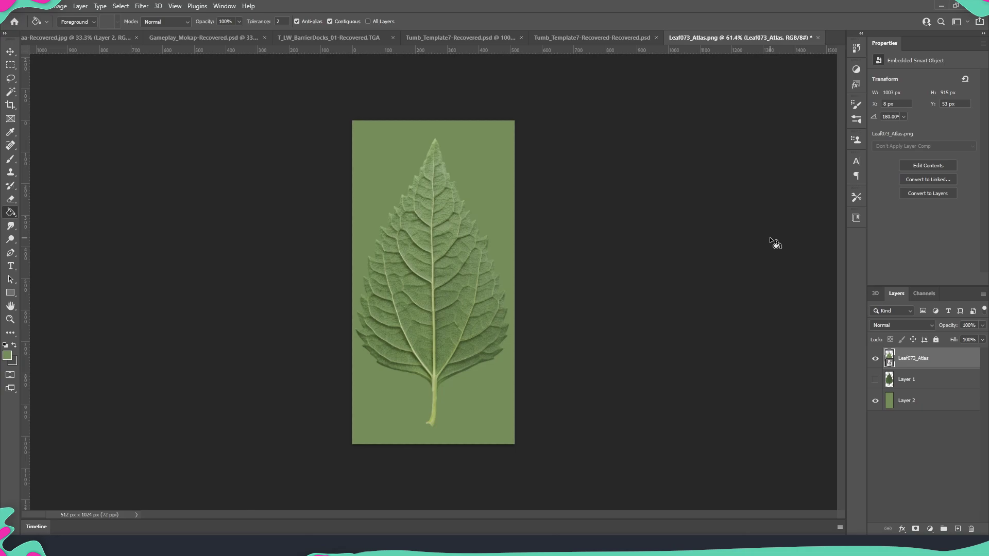
Add Brightness/Contrast at 32/32 and Hue/Saturation with Saturation +5 above Leaf073_Atlas
left_click(857, 70)
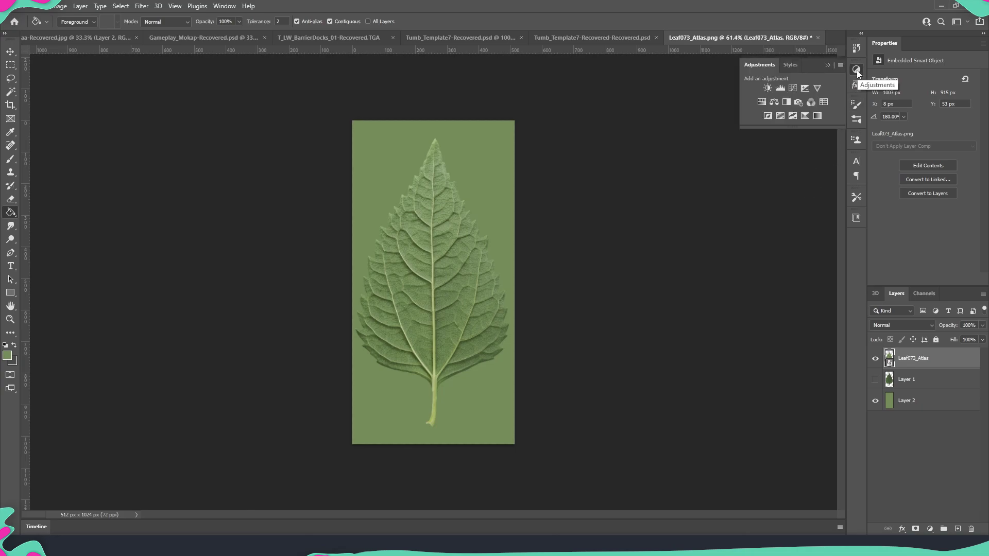
left_click(767, 88)
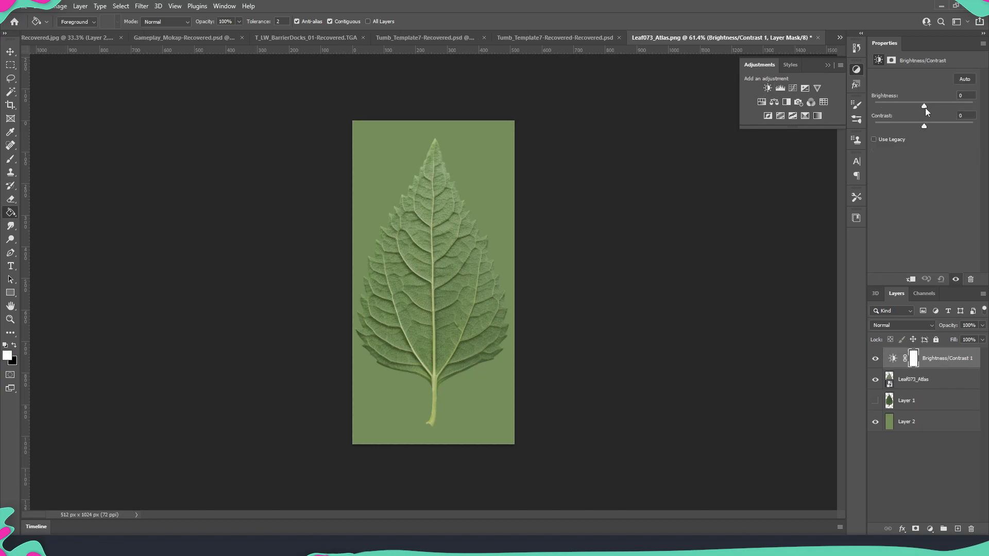
left_click_drag(925, 108, 935, 109)
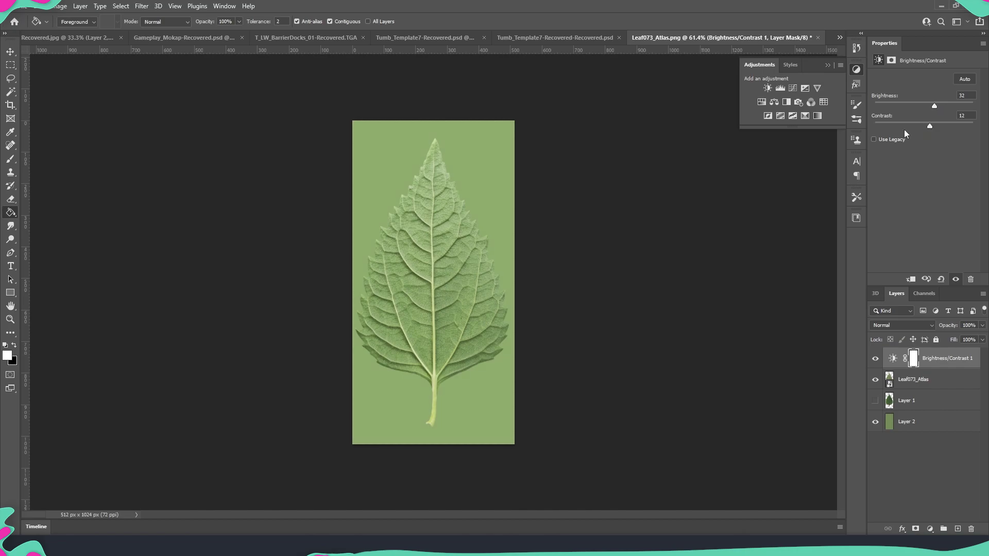
left_click(766, 103)
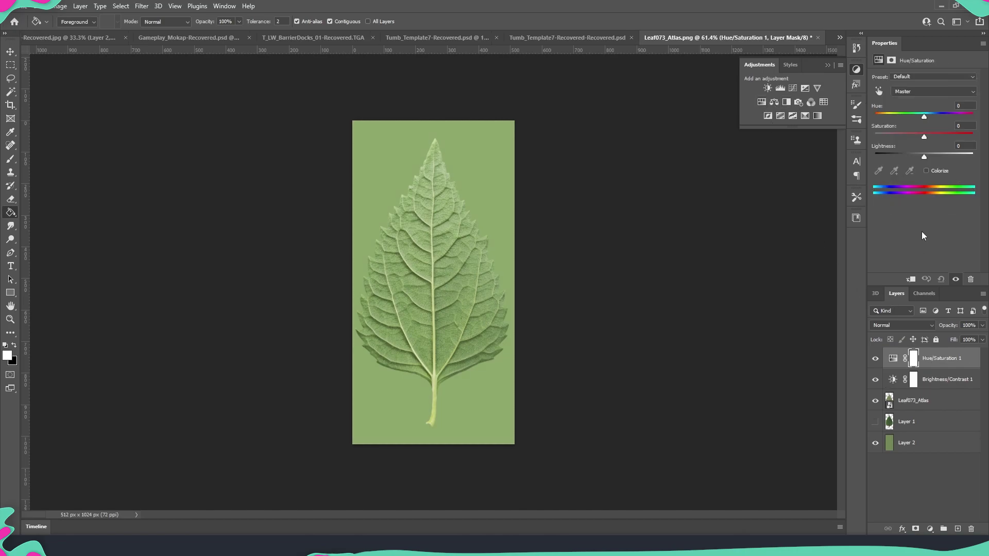
left_click(925, 137)
left_click(859, 72)
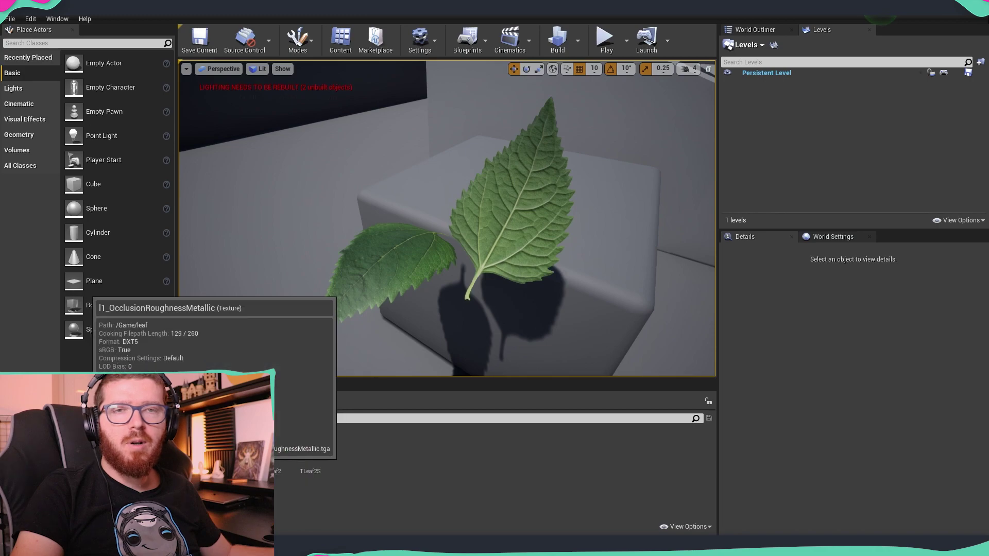
Set I1_OcclusionRoughnessMetallic compression to Masks (no sRGB), view it without alpha, then close it
double_click(252, 443)
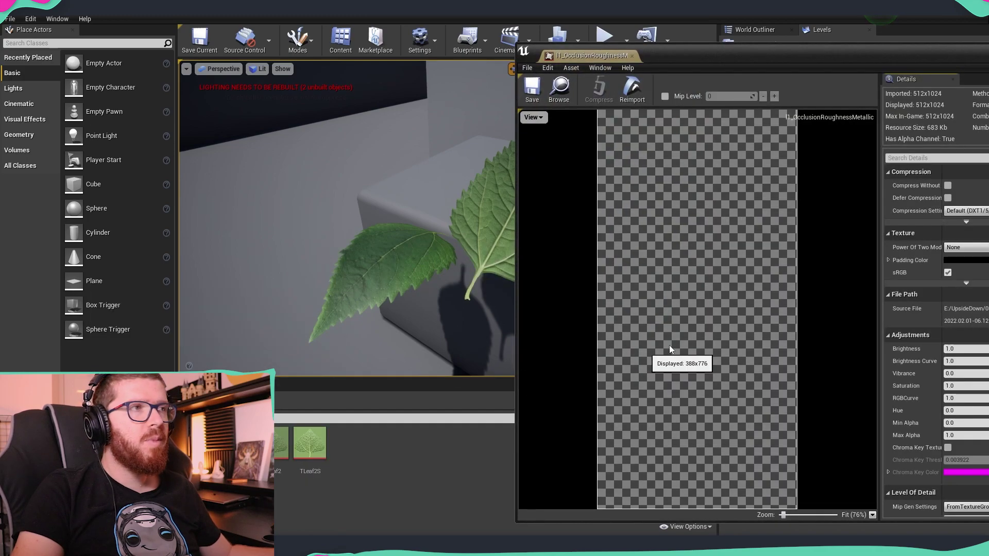
left_click_drag(799, 45, 626, 45)
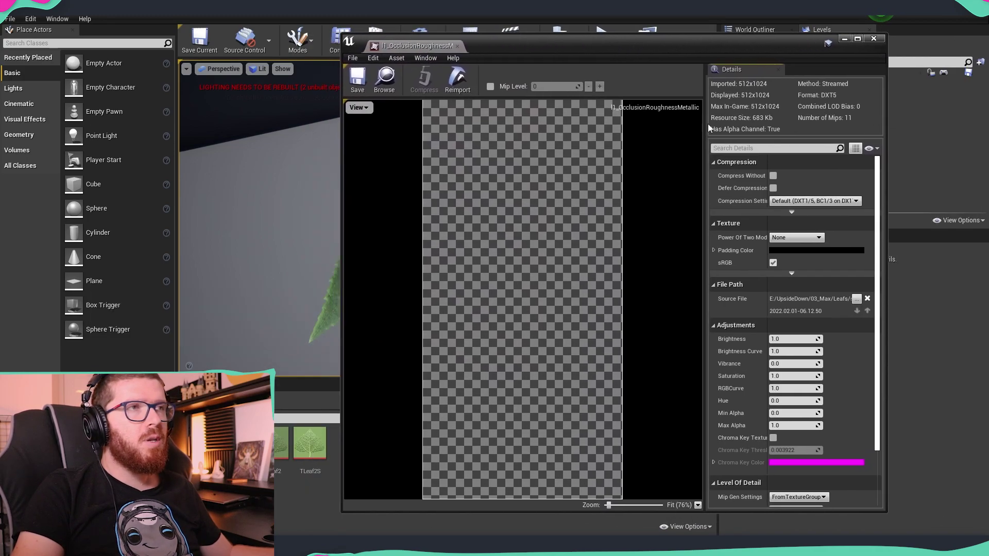
left_click(803, 201)
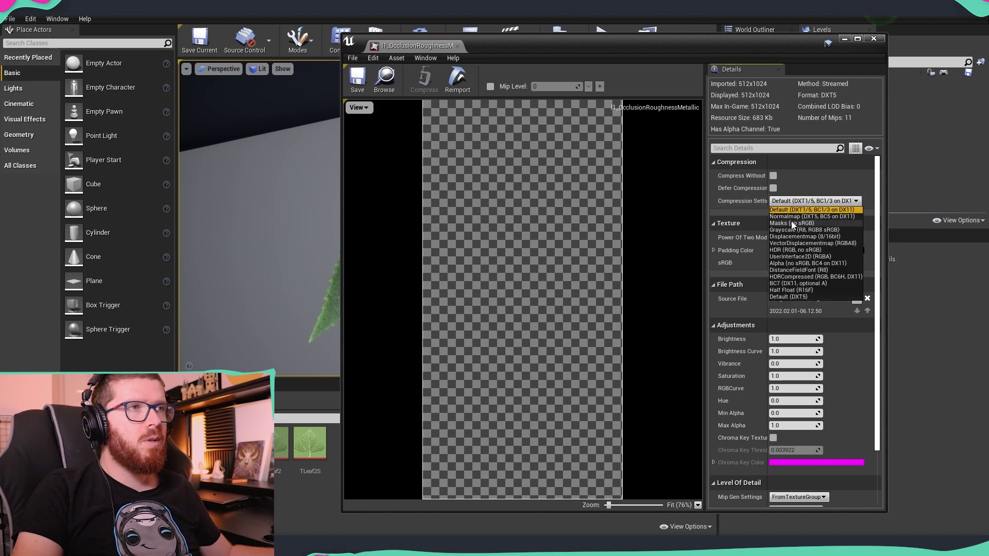
left_click(791, 224)
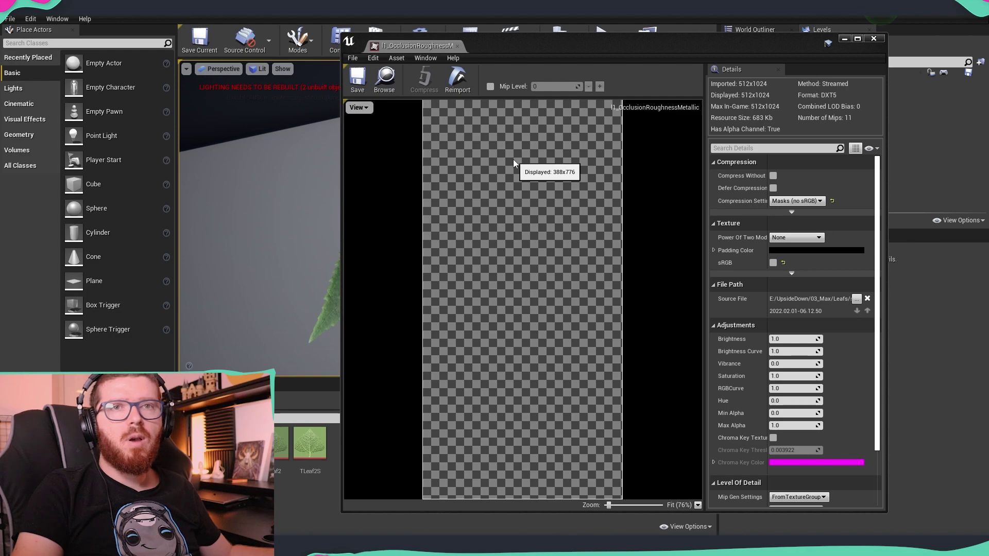
left_click(357, 107)
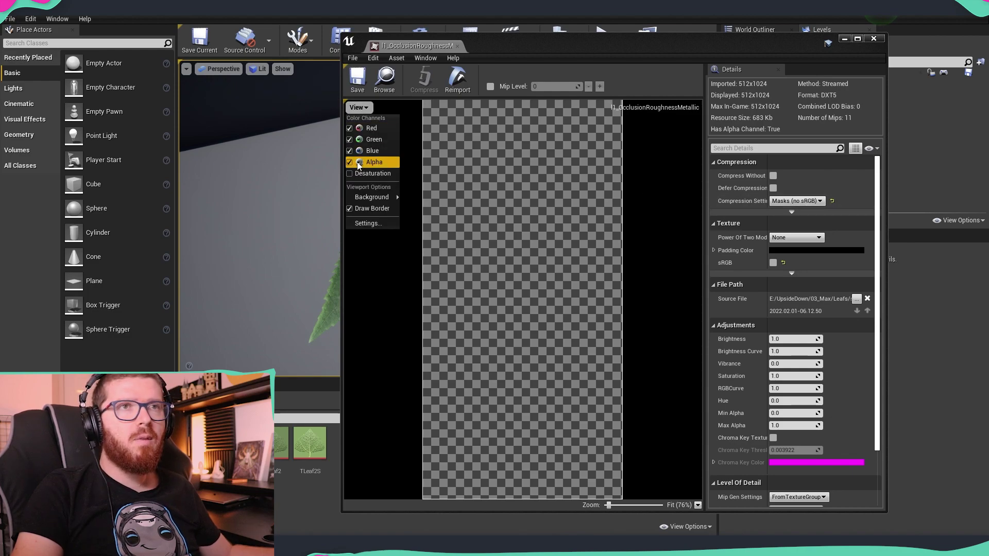
left_click(371, 161)
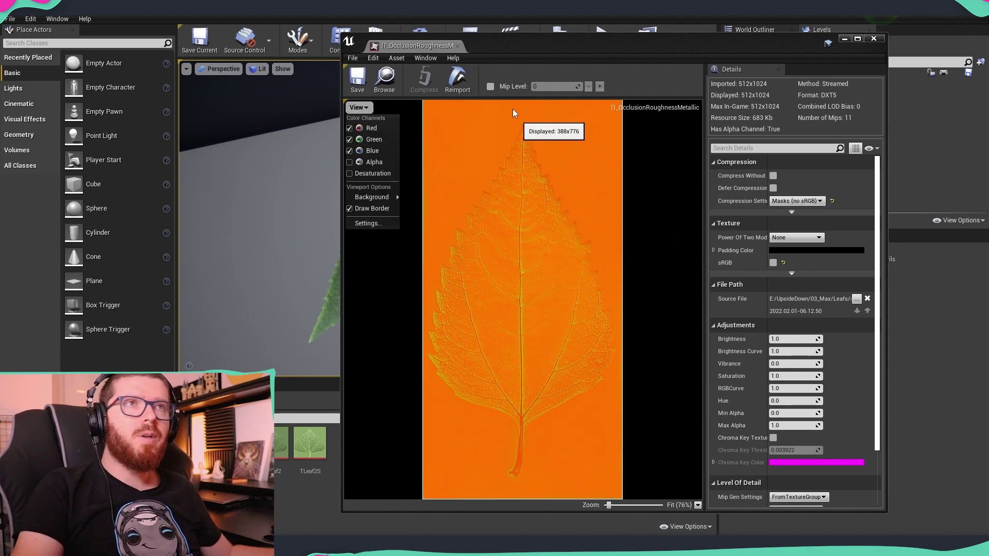
left_click(458, 46)
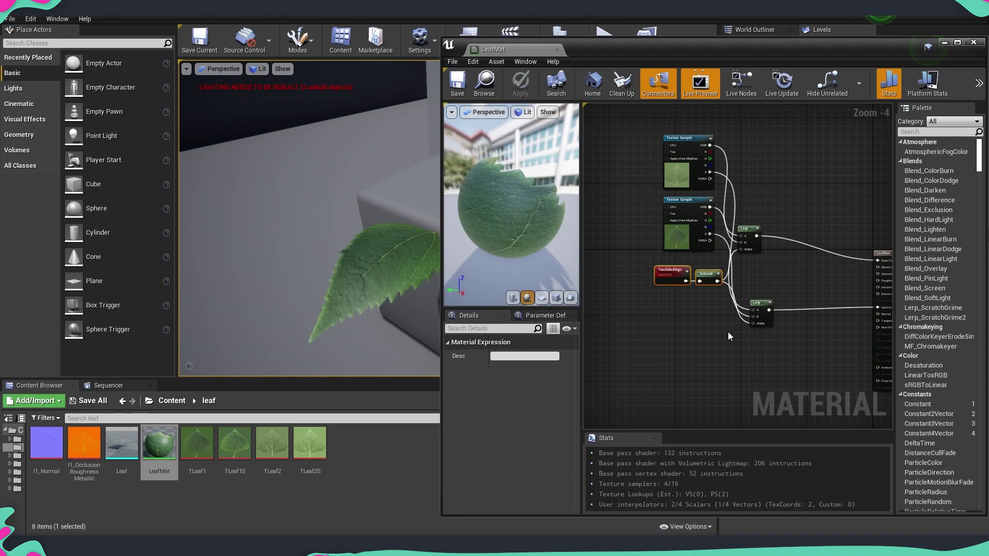
Duplicate the lower Lerp and wire Saturate (the two-sided sign) into the new Lerp's Alpha
scroll(710, 316, "up", 1)
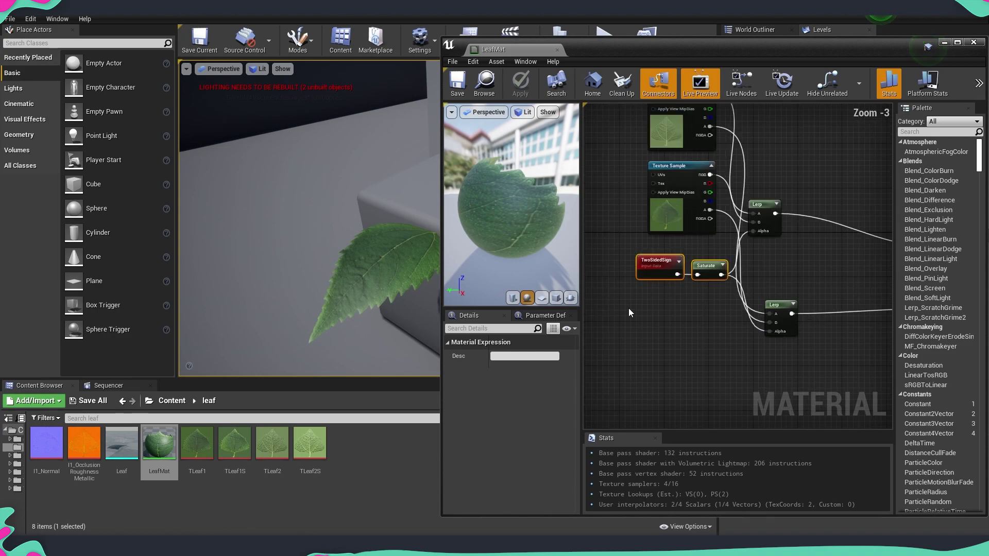
right_click_drag(693, 273, 685, 234)
left_click(772, 272)
scroll(771, 271, "down", 1)
key("ctrl+d")
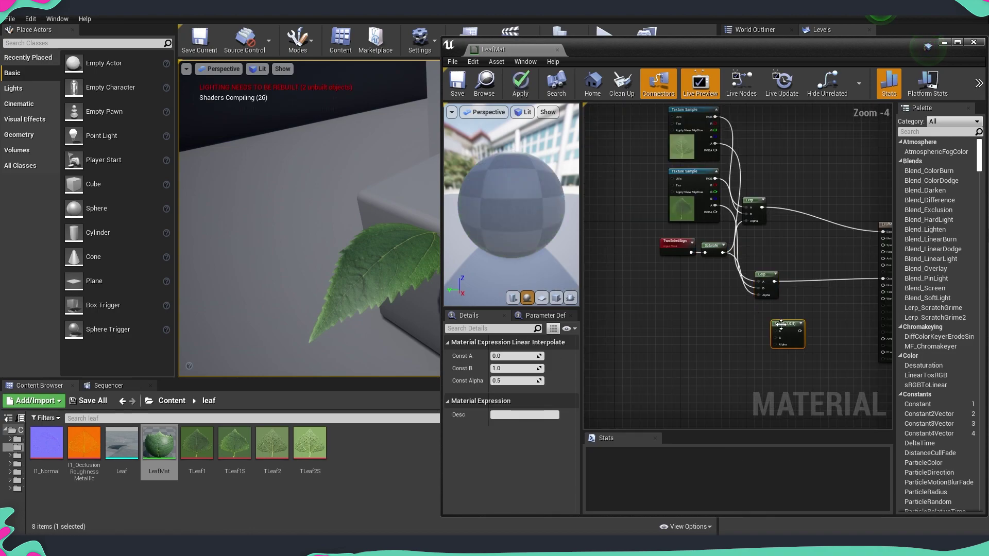
left_click(675, 241)
left_click(711, 246, "ctrl")
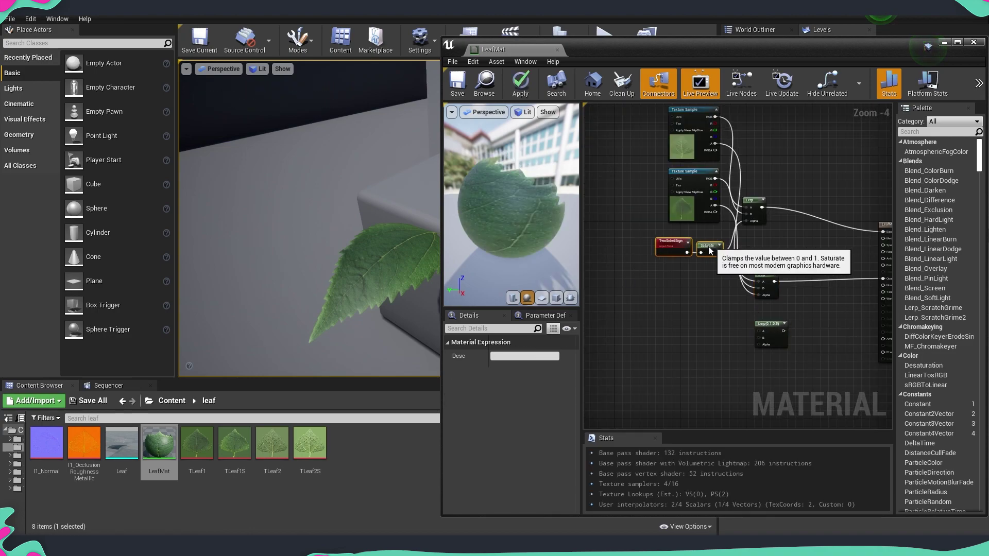
left_click_drag(711, 245, 633, 272)
right_click_drag(700, 306, 705, 254)
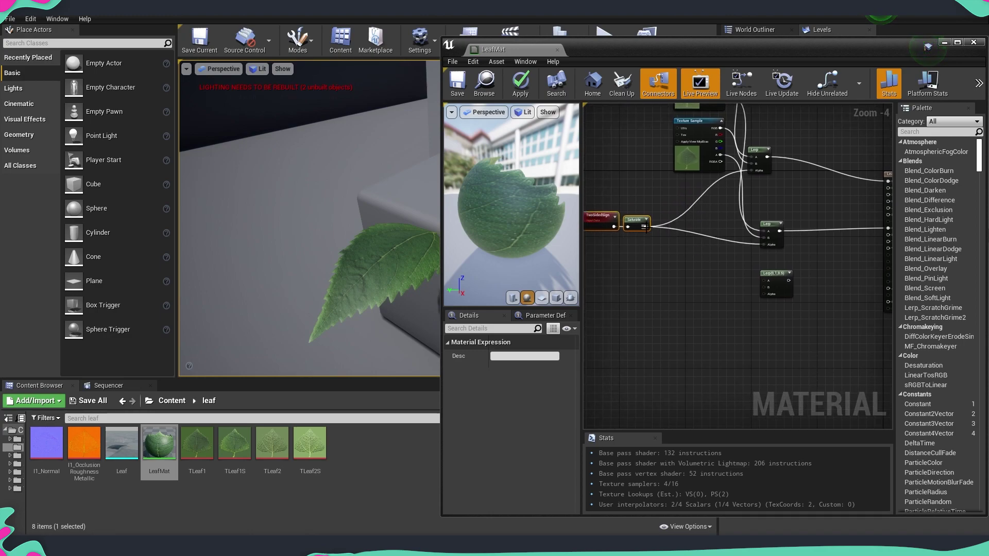
left_click_drag(645, 227, 763, 294)
left_click(778, 280)
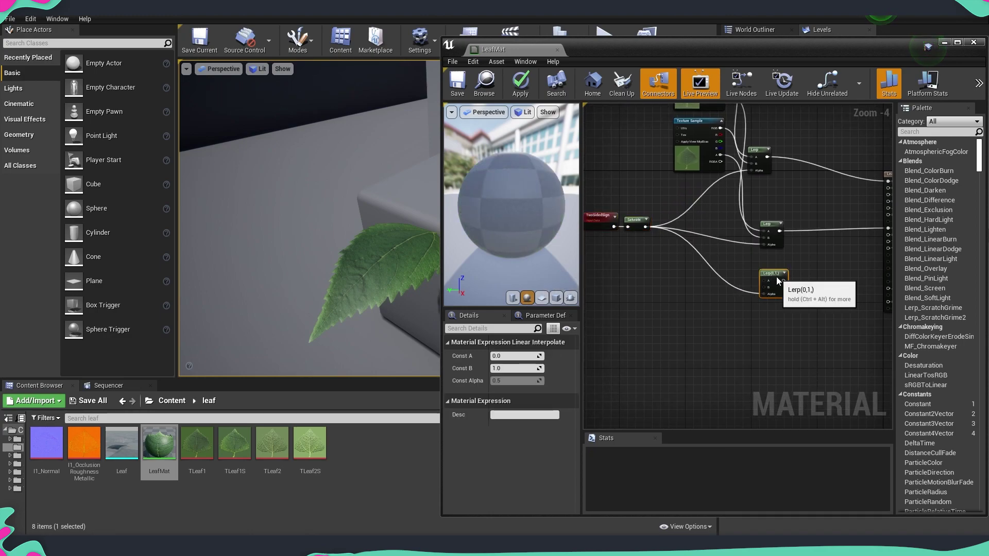
Add I1_Normal and I2_Normal texture samples and arrange them beside the new Lerp
left_click(49, 446)
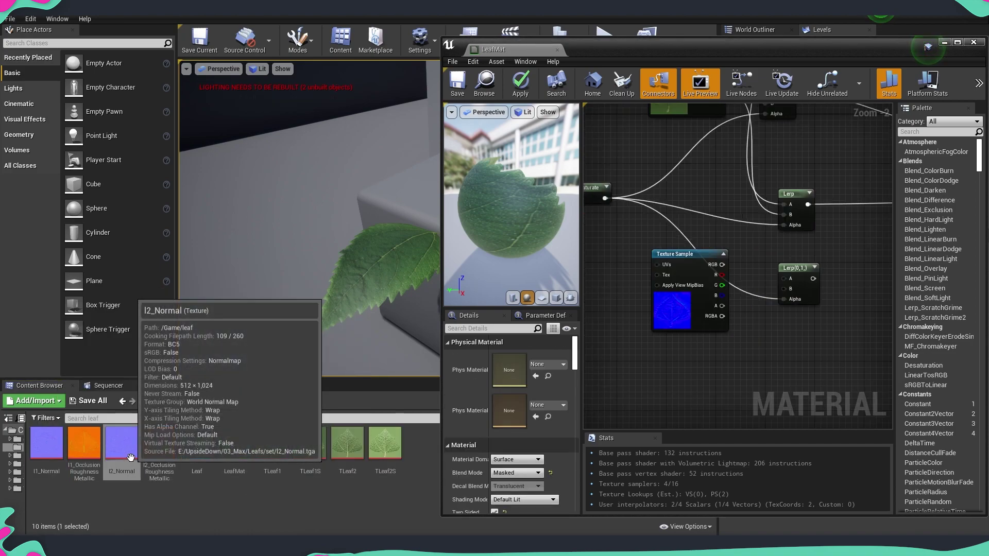
left_click_drag(143, 471, 670, 211)
left_click_drag(693, 242, 690, 200)
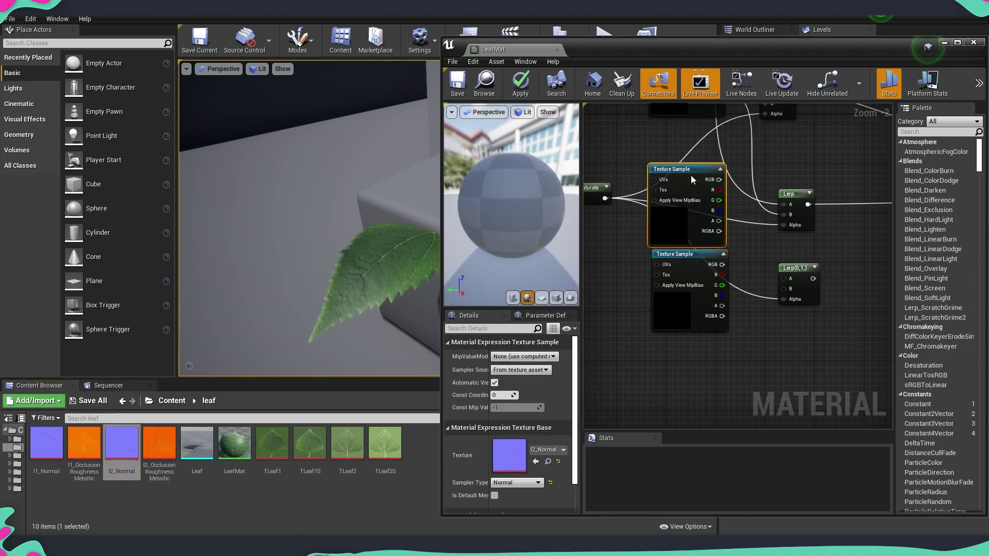
left_click(688, 323, "ctrl")
left_click_drag(688, 324, 622, 379)
left_click(691, 288)
Blend I1_Normal and I2_Normal through Lerp A and B into LeafMat's Normal
left_click_drag(654, 249, 658, 334)
scroll(790, 362, "down", 2)
right_click_drag(790, 362, 733, 329)
scroll(735, 334, "up", 1)
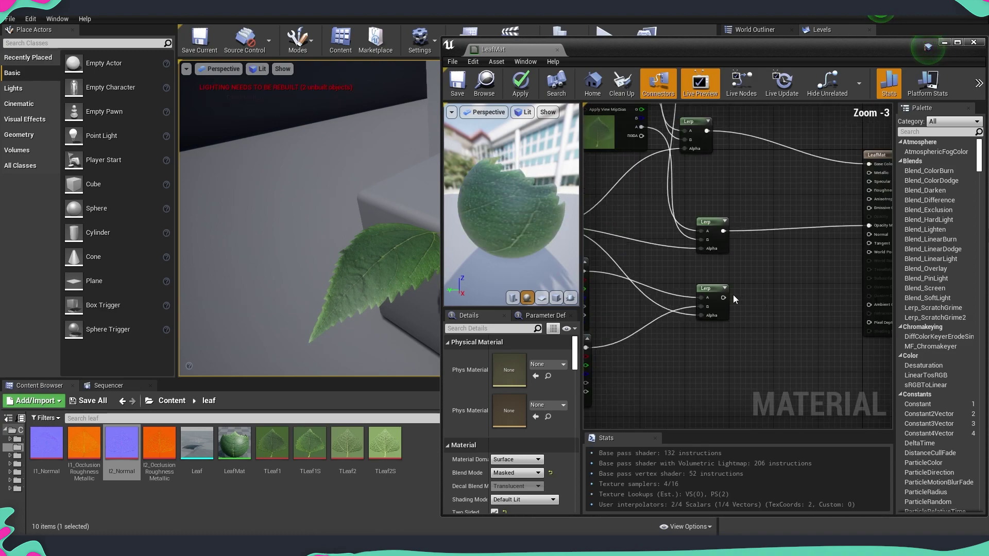
left_click_drag(732, 293, 875, 227)
Copy and paste the normal blend group, positioning the duplicate on the graph's left
scroll(780, 340, "down", 2)
right_click_drag(781, 339, 773, 271)
left_click_drag(794, 330, 639, 204)
key("ctrl+c")
key("ctrl+v")
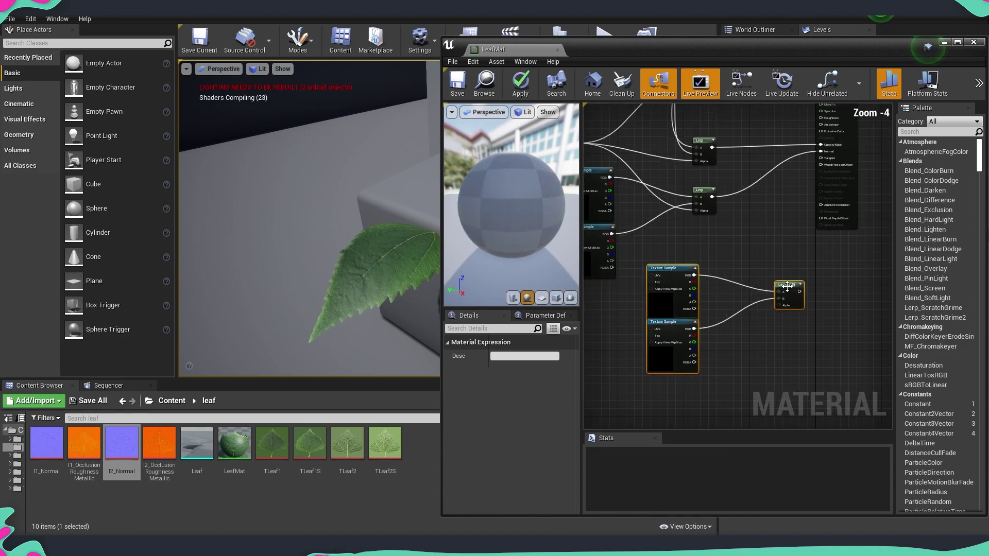
scroll(781, 295, "down", 1)
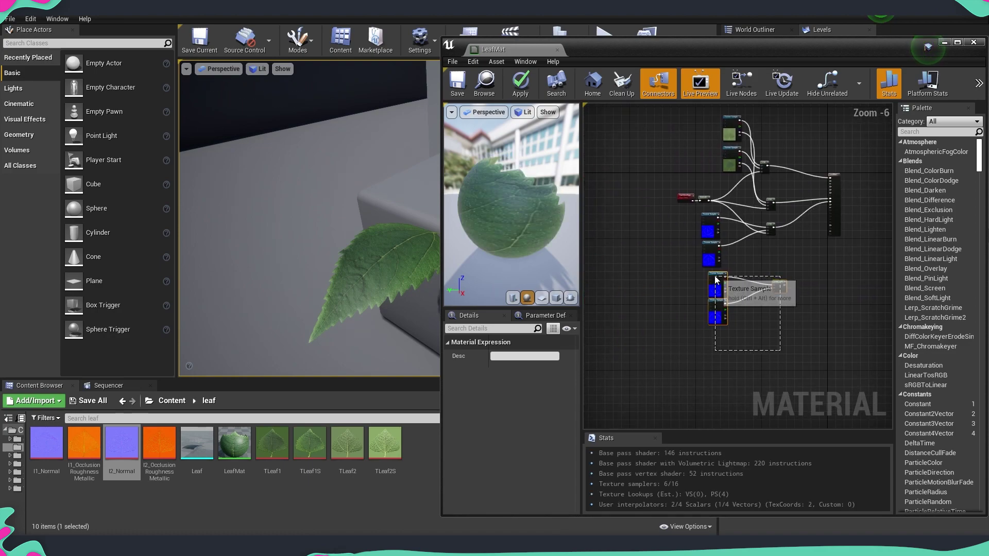
left_click_drag(718, 289, 592, 255)
left_click_drag(759, 235, 759, 294)
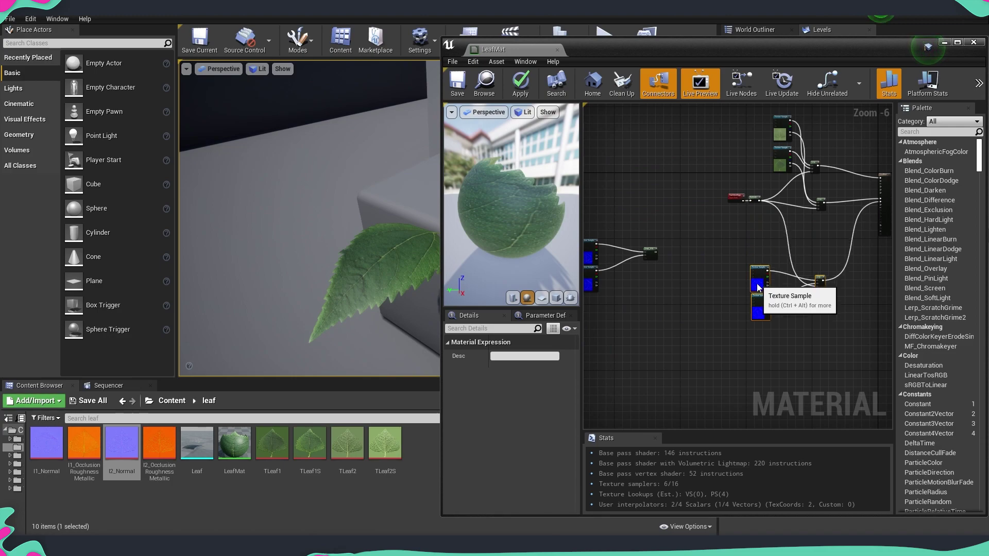
right_click_drag(605, 267, 696, 266)
Delete the two pasted normal texture samples from the duplicated group
scroll(695, 267, "up", 3)
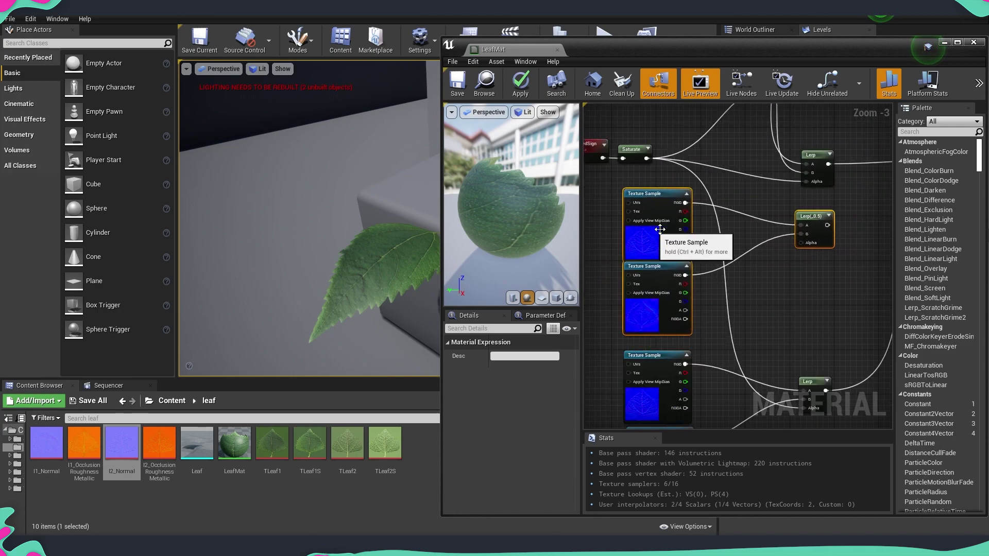
right_click_drag(833, 225, 710, 293)
mouse_move(710, 292)
left_mouse_down()
mouse_move(731, 293)
mouse_move(710, 293)
left_mouse_up()
right_click_drag(717, 330, 800, 304)
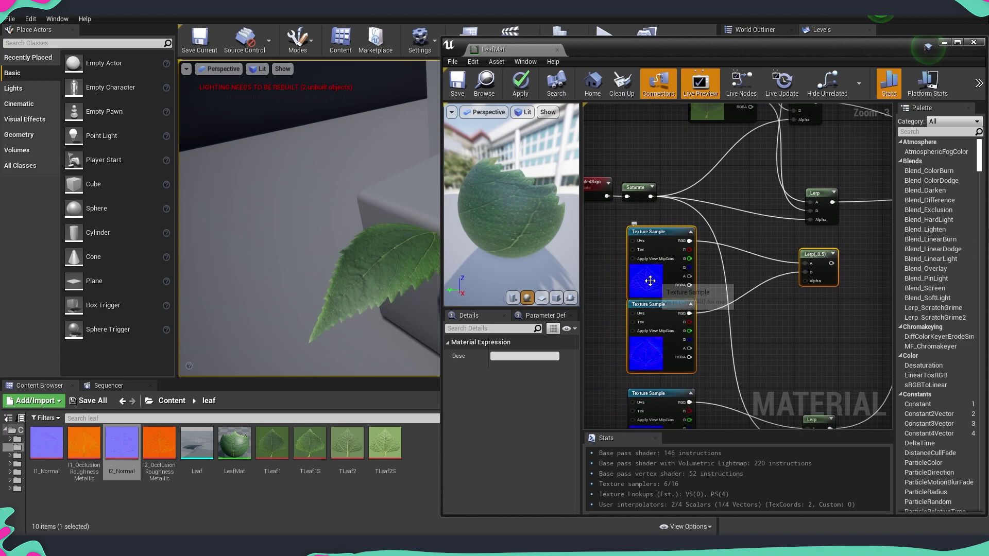
left_click(656, 330)
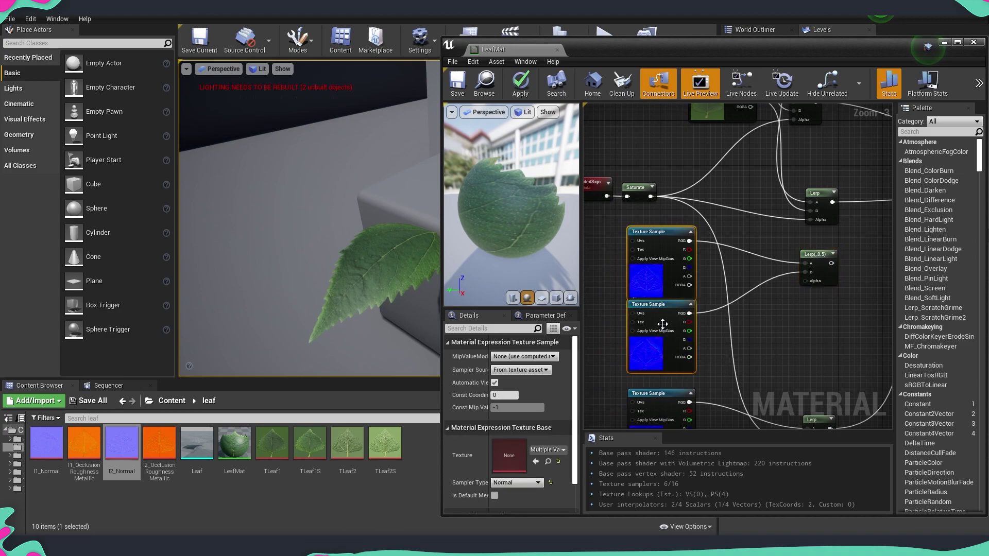
key("Delete")
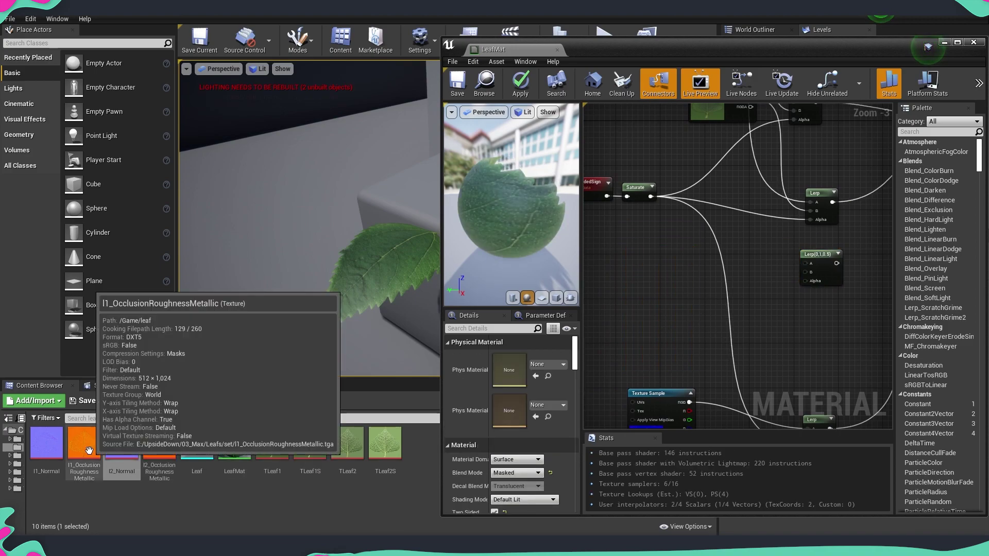
Add I1_ and I2_OcclusionRoughnessMetallic texture samples to the graph
left_click_drag(84, 443, 639, 310)
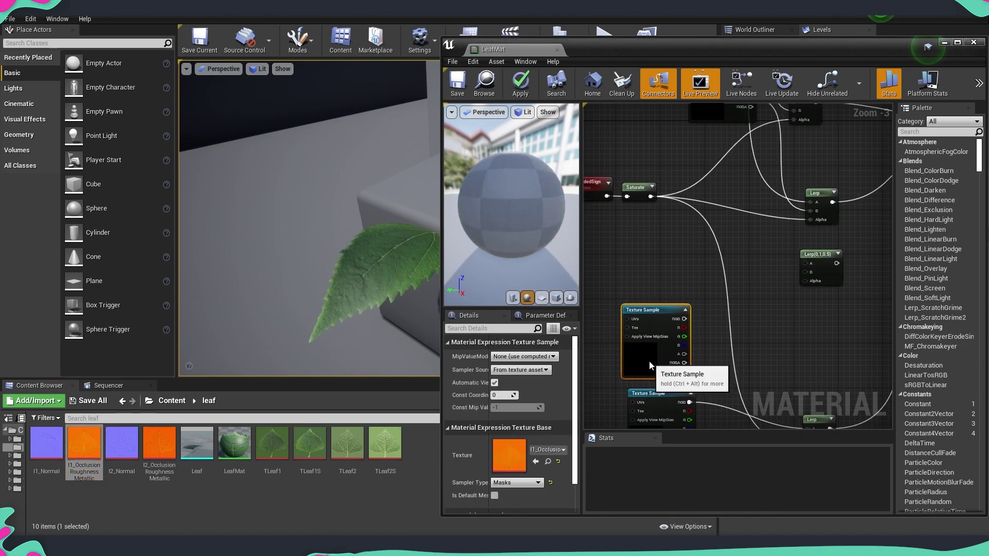
left_click(159, 445)
left_click_drag(159, 444, 648, 276)
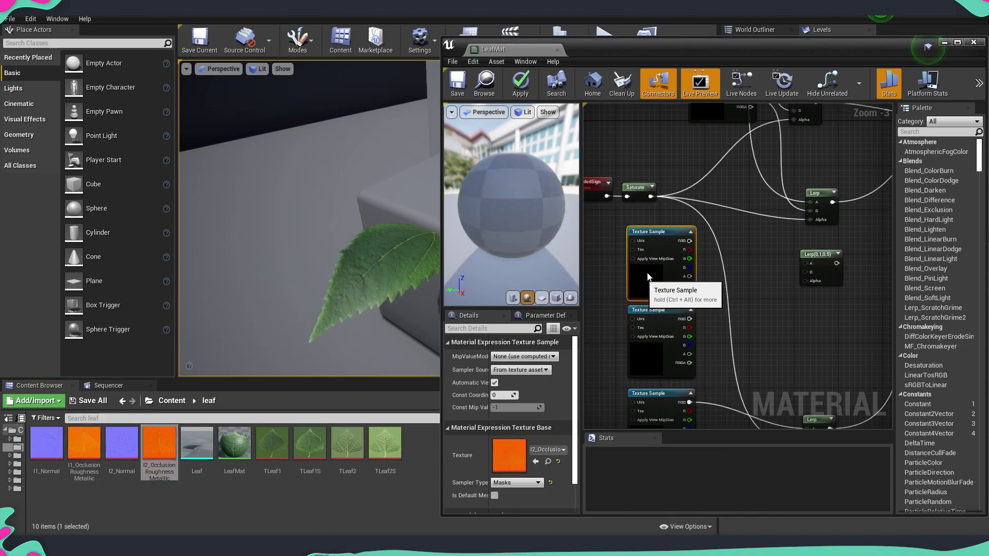
right_click_drag(721, 306, 710, 276)
left_click_drag(648, 242, 668, 251)
Wire both ORM samples' R channels into a Lerp's A and B, with the two-sided sign as Alpha
left_click(680, 238)
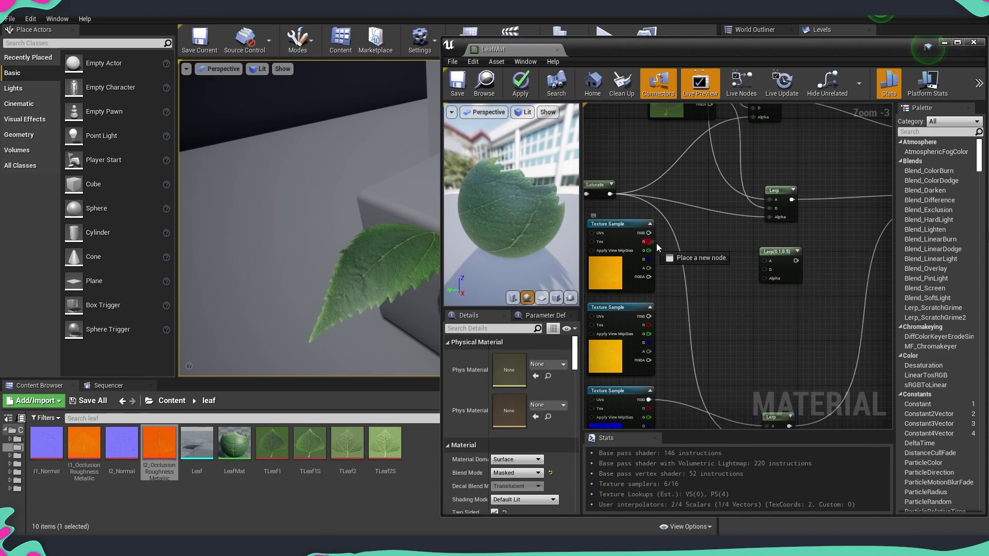
left_click_drag(763, 265, 765, 261)
left_click_drag(649, 325, 765, 270)
left_click_drag(610, 194, 765, 278)
Add a second Lerp blending the two ORM green channels, driven by the face-side mask
scroll(766, 302, "down", 2)
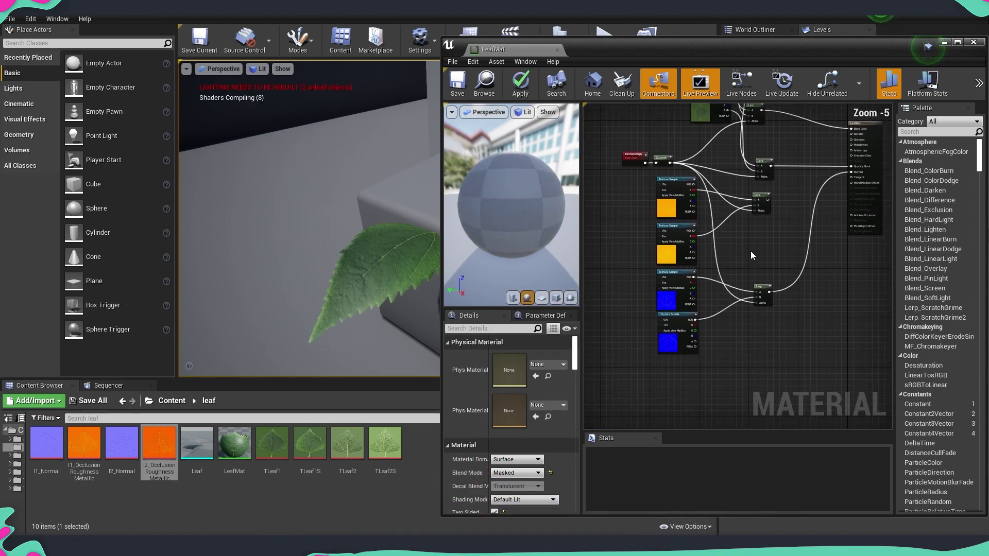
left_click_drag(795, 368, 685, 287)
scroll(768, 196, "up", 2)
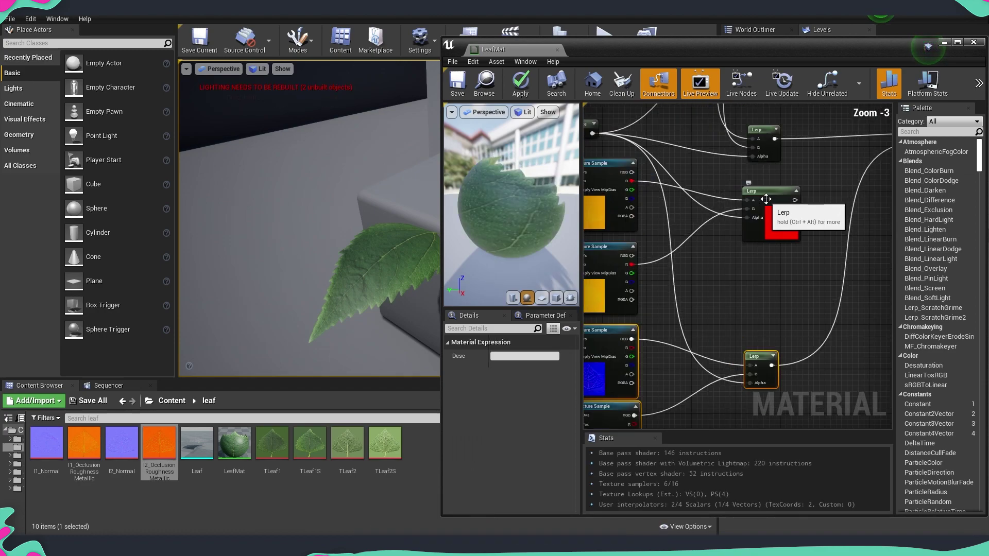
left_click(793, 189)
left_click(747, 247)
right_click_drag(696, 219, 744, 243)
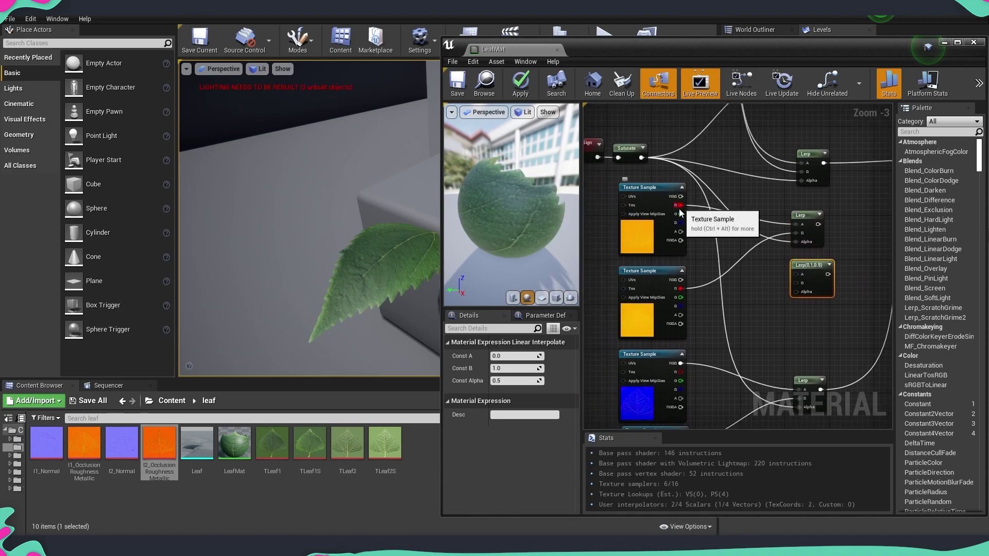
left_click_drag(680, 215, 801, 277)
left_click_drag(680, 298, 802, 283)
right_click_drag(781, 250, 758, 251)
left_click_drag(771, 294, 619, 159)
Connect the blended results to LeafMat's Ambient Occlusion and Roughness inputs
right_click_drag(799, 229, 718, 251)
left_click_drag(715, 247, 718, 251)
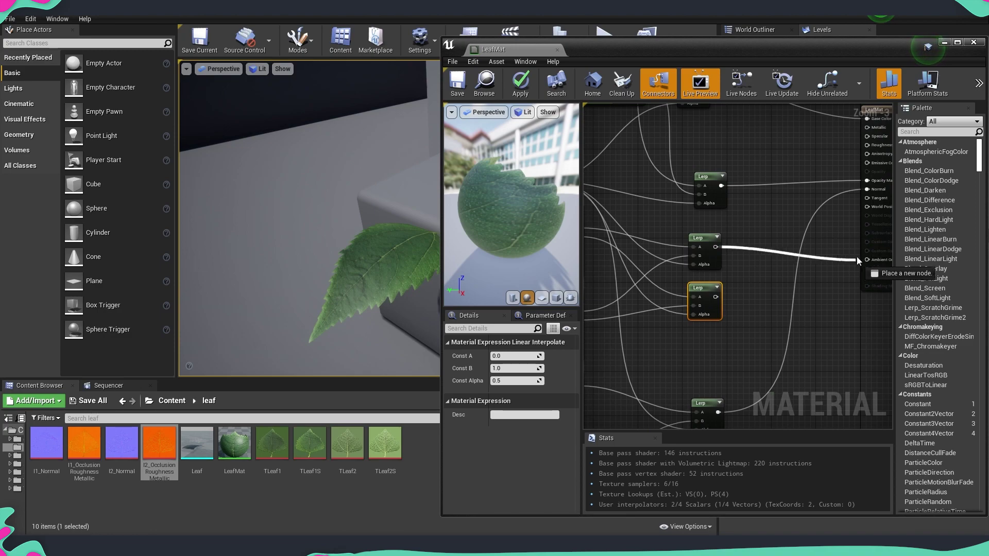
left_click_drag(868, 262, 868, 262)
right_click_drag(868, 261, 800, 322)
left_click_drag(648, 357, 650, 359)
left_click_drag(807, 211, 805, 209)
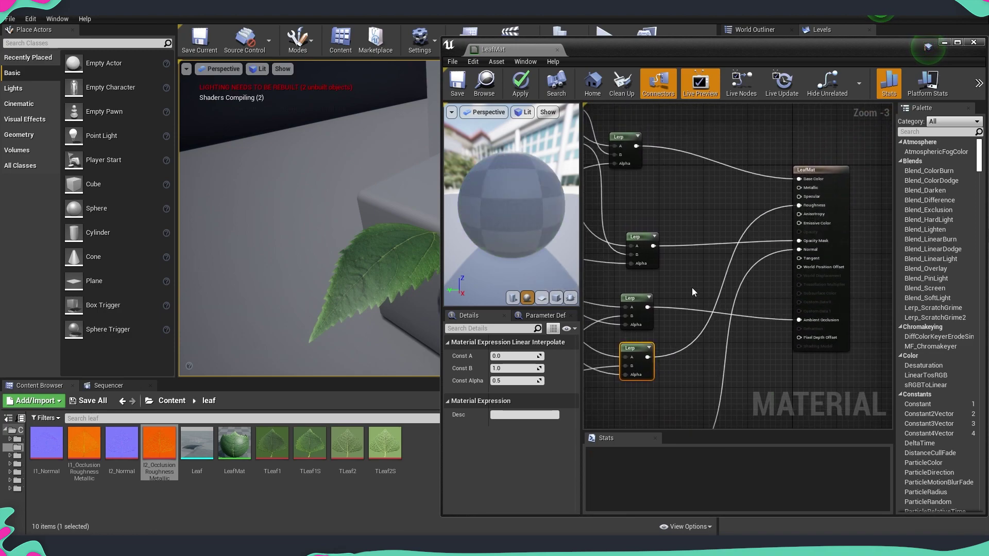
right_click_drag(691, 292, 795, 243)
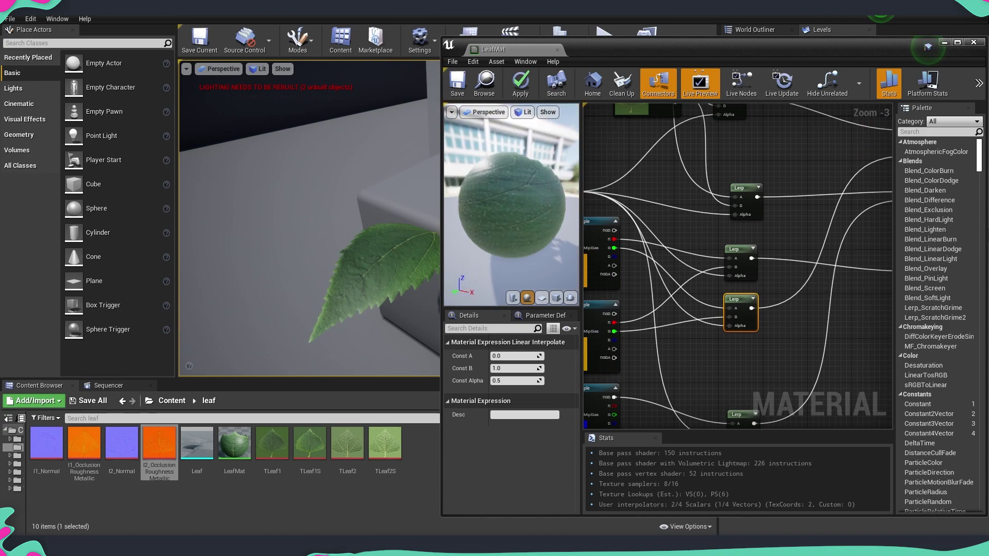
scroll(764, 262, "down", 2)
right_click_drag(785, 313, 782, 304)
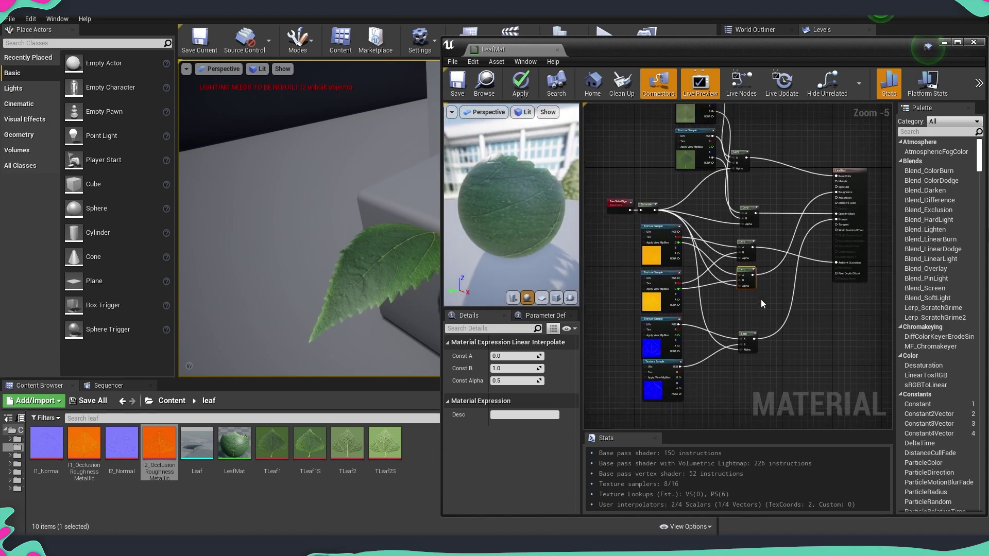
left_click(761, 299)
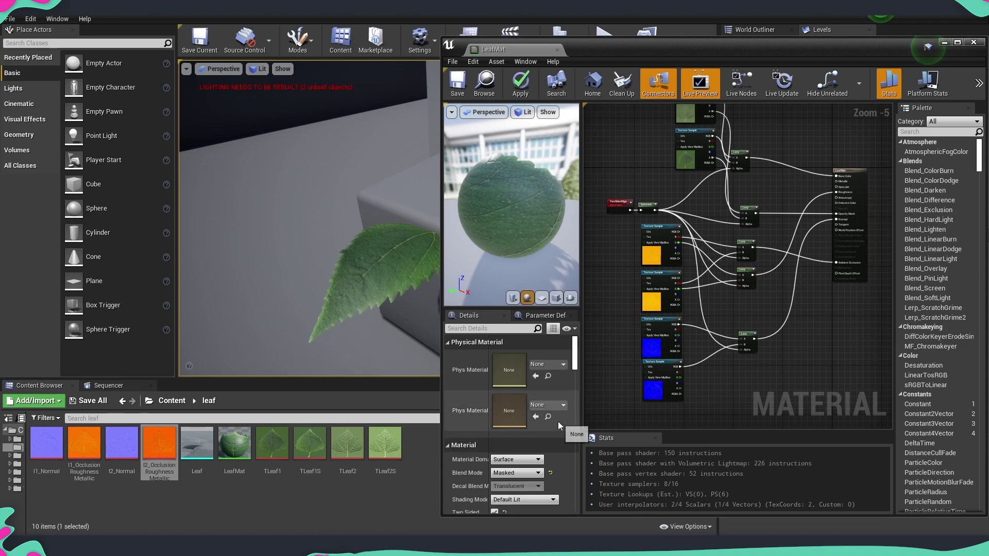
Change Shading Model in LeafMat's Material details to Two Sided Foliage
scroll(551, 412, "down", 1)
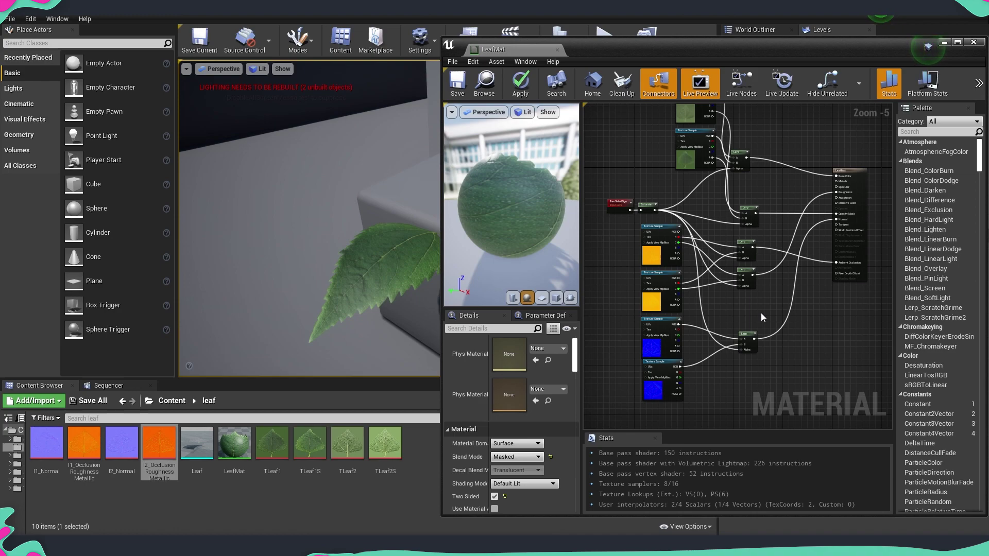
scroll(819, 297, "up", 3)
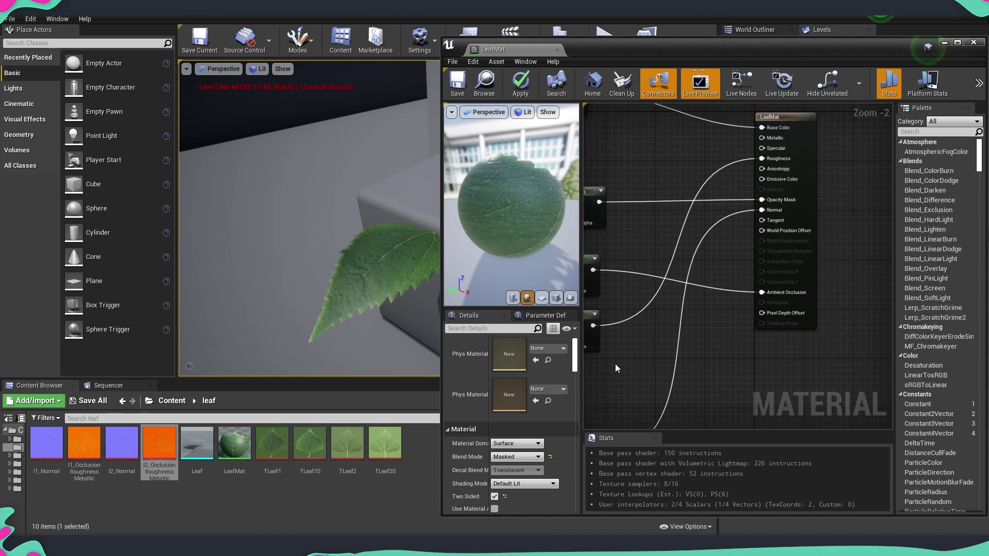
scroll(551, 390, "down", 3)
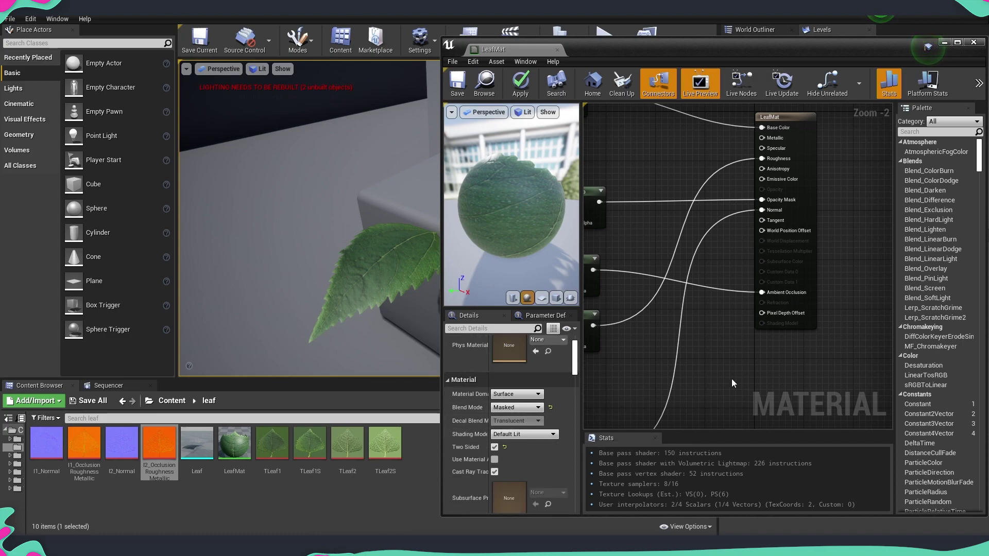
left_click(528, 441)
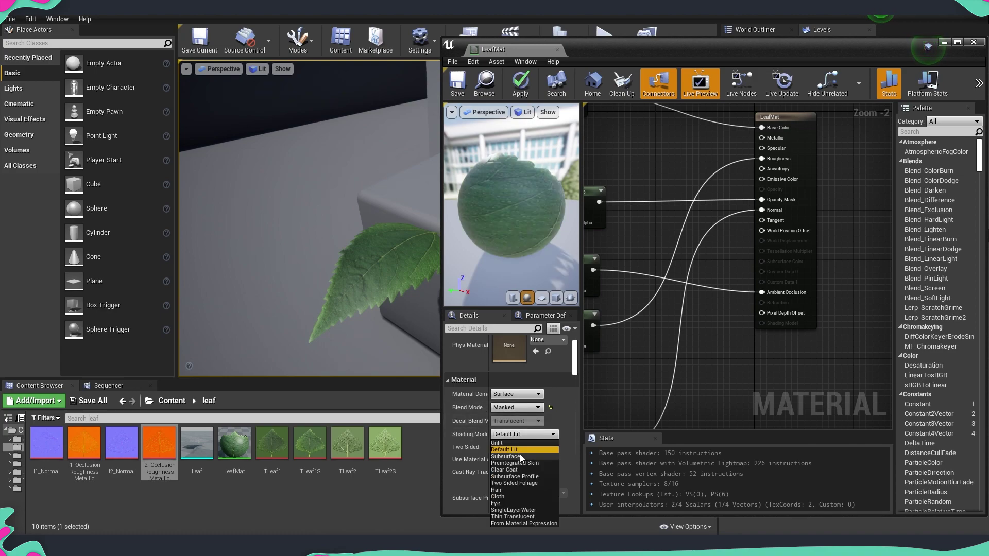
left_click(511, 485)
mouse_move(646, 372)
right_mouse_down()
mouse_move(768, 364)
mouse_move(644, 373)
right_mouse_up()
scroll(687, 365, "down", 4)
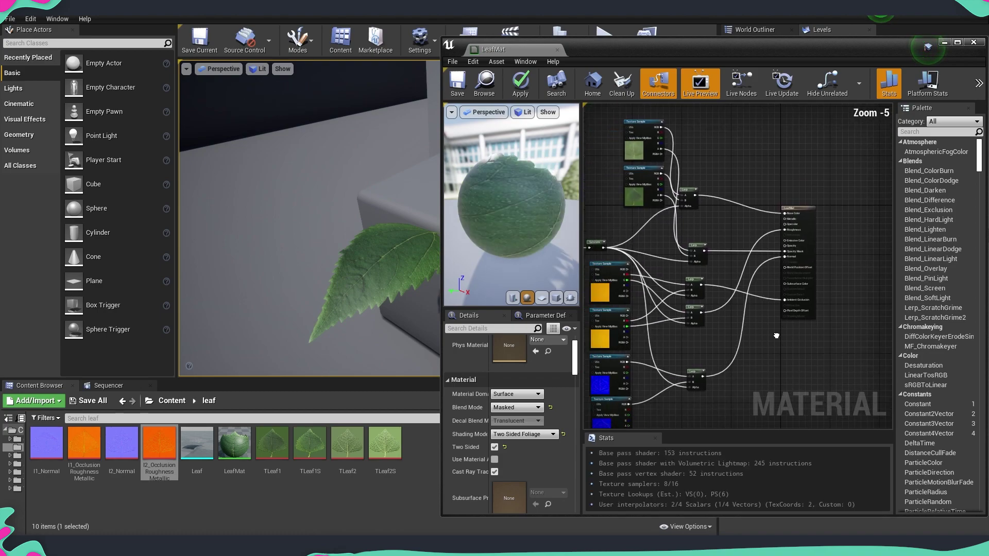
Add TLeaf2 and TLeaf2S texture samples and a new Lerp to the graph
right_click_drag(757, 321, 770, 303)
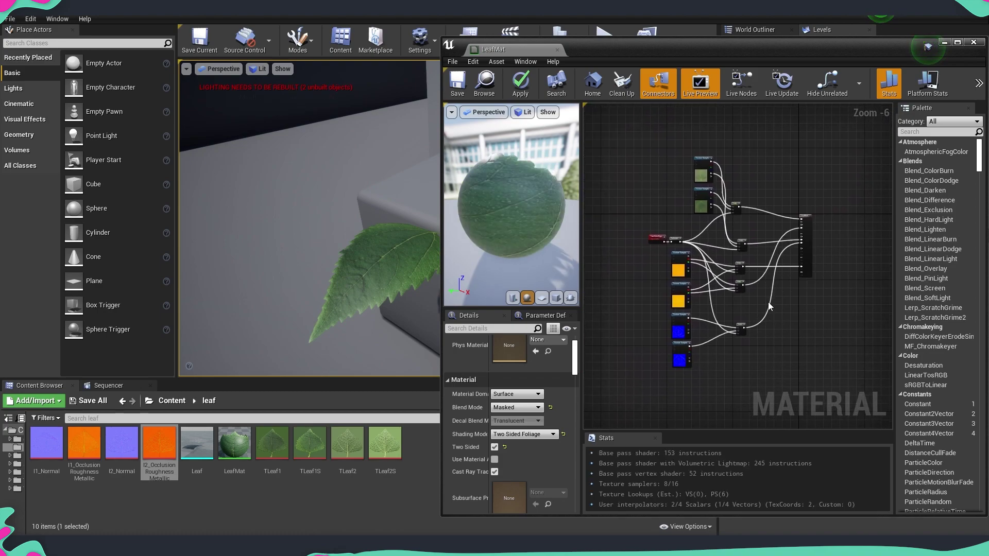
left_click_drag(348, 443, 729, 362)
left_click_drag(385, 443, 729, 400)
scroll(729, 399, "up", 2)
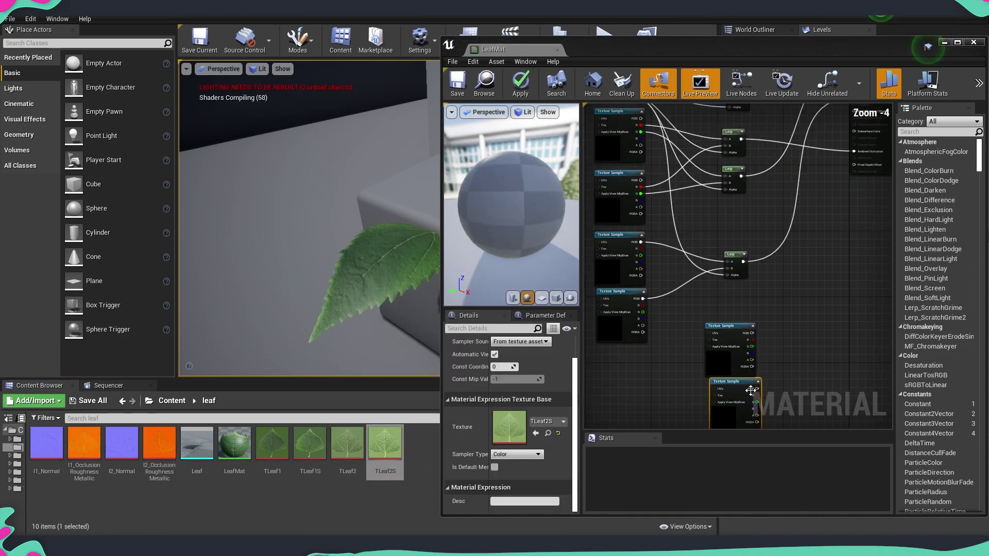
right_click_drag(773, 345, 772, 292)
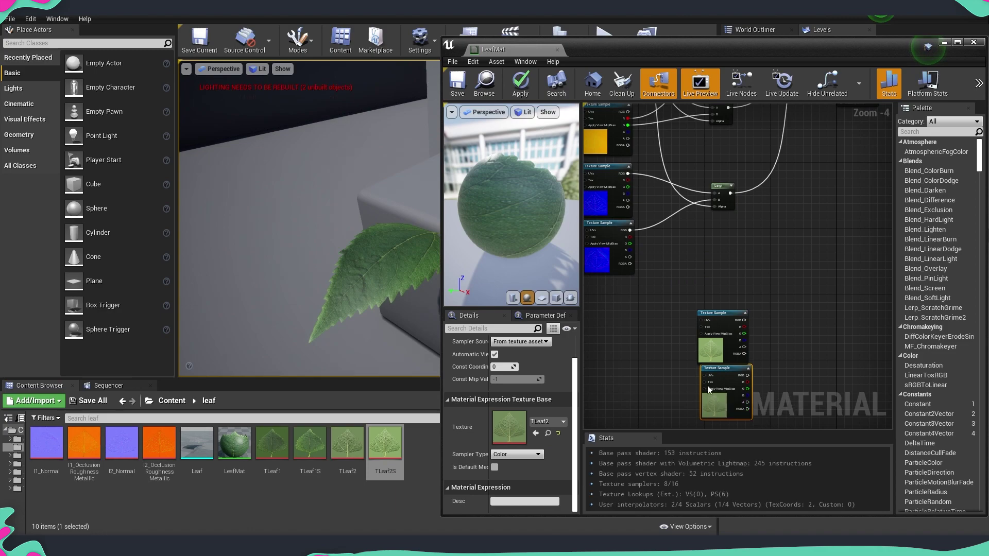
left_click_drag(722, 398, 712, 338)
right_click_drag(722, 289, 719, 312)
left_click(770, 291)
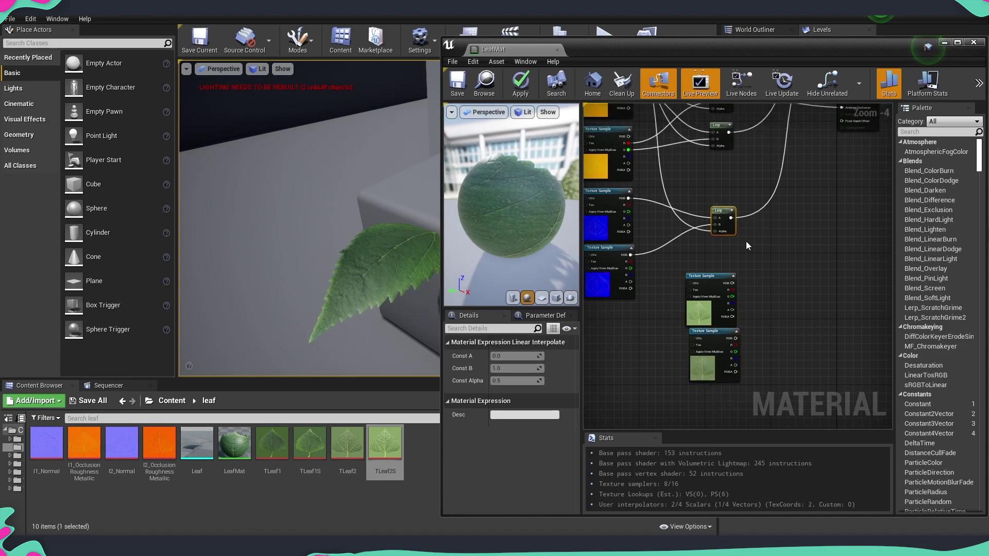
Blend TLeaf2 and TLeaf2S by the Saturate side mask into Subsurface Color
scroll(776, 302, "up", 2)
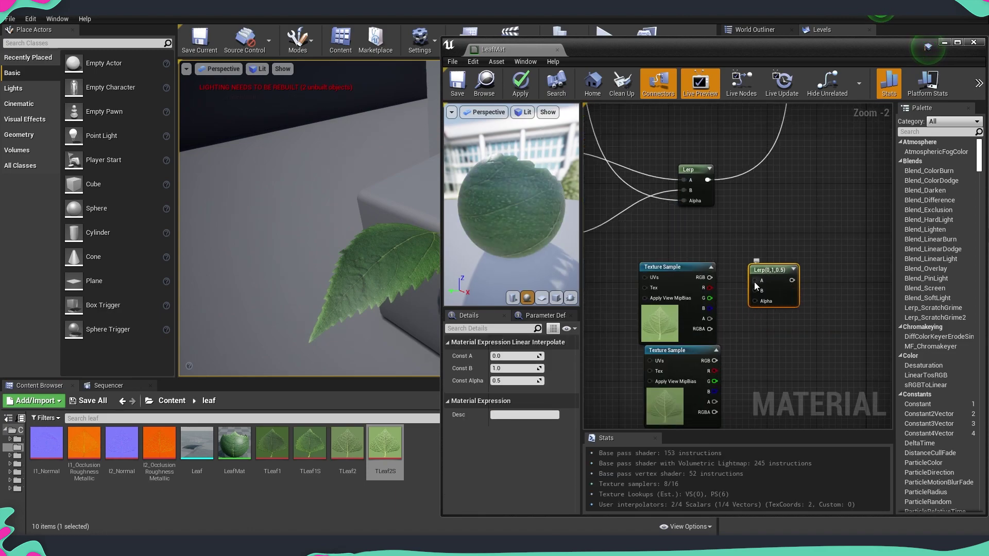
left_click_drag(755, 291, 715, 361)
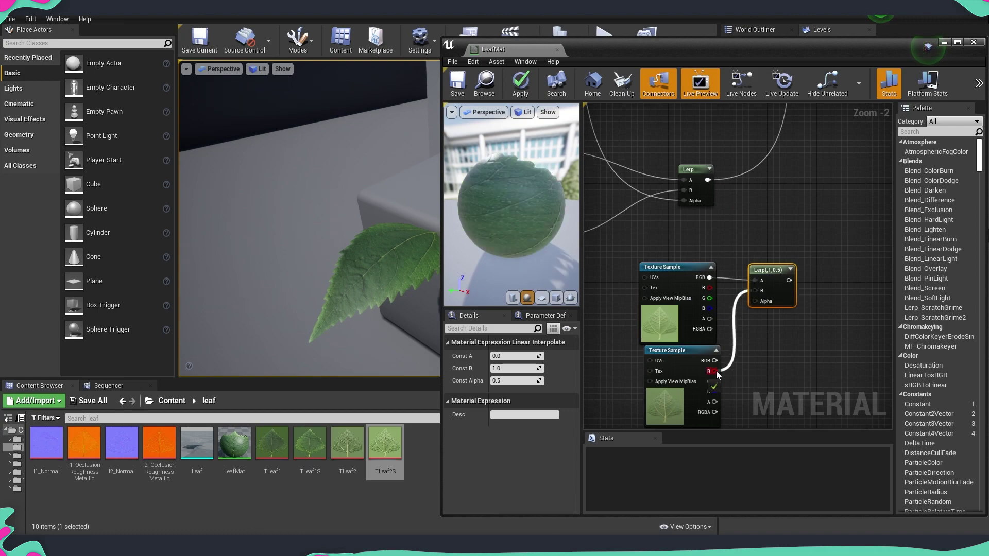
right_click_drag(740, 271, 766, 330)
left_click_drag(768, 354, 777, 263)
left_click_drag(809, 314, 806, 311)
scroll(806, 311, "down", 3)
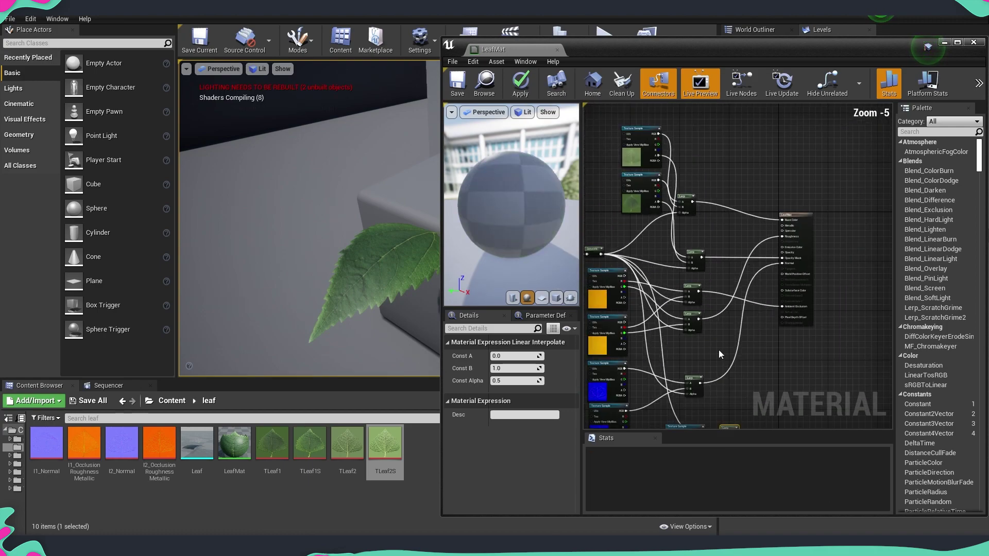
right_click_drag(803, 402, 716, 356)
scroll(715, 355, "up", 1)
left_click_drag(715, 355, 763, 196)
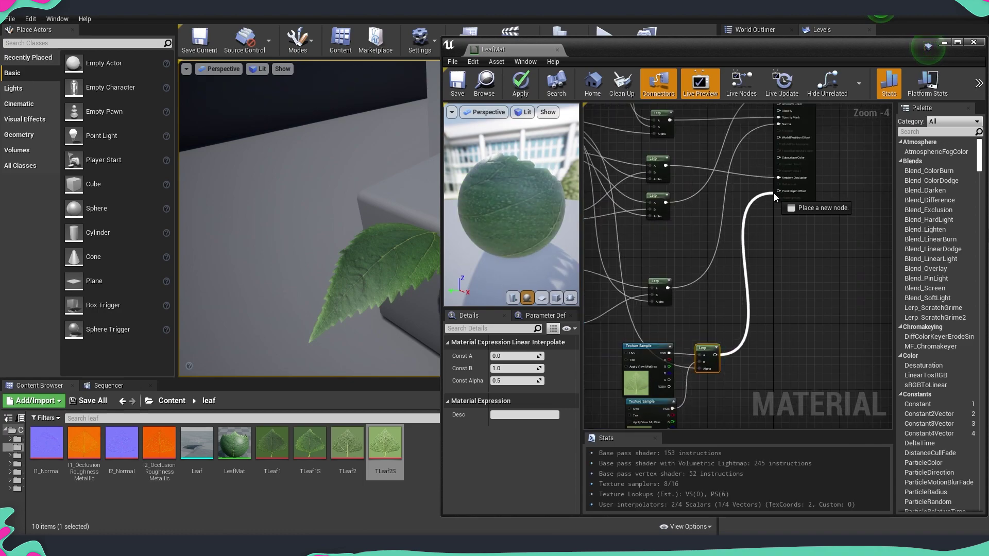
left_click_drag(780, 158, 780, 158)
Apply, save and close the LeafMat material
left_click(520, 85)
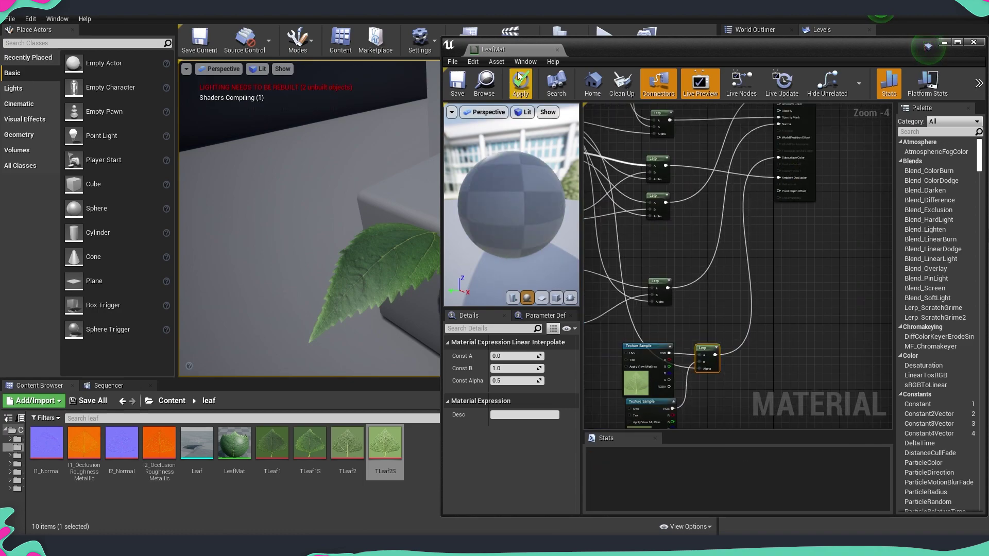
left_click(457, 85)
left_click(557, 51)
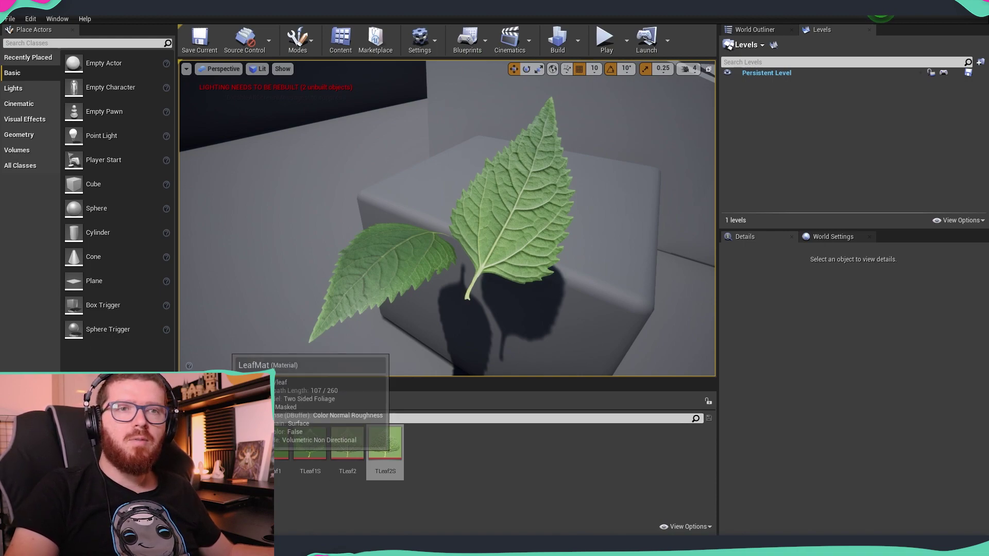
Rotate Leaf2 about X by 90 degrees plus a further 20, then deselect it
right_click_drag(443, 221, 517, 289)
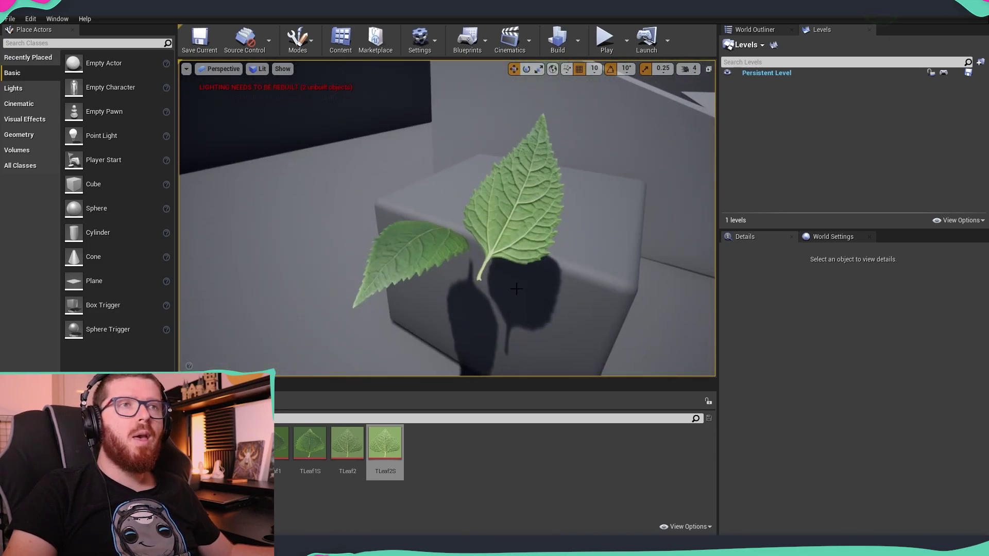
left_click(534, 250)
left_click_drag(487, 275, 515, 304)
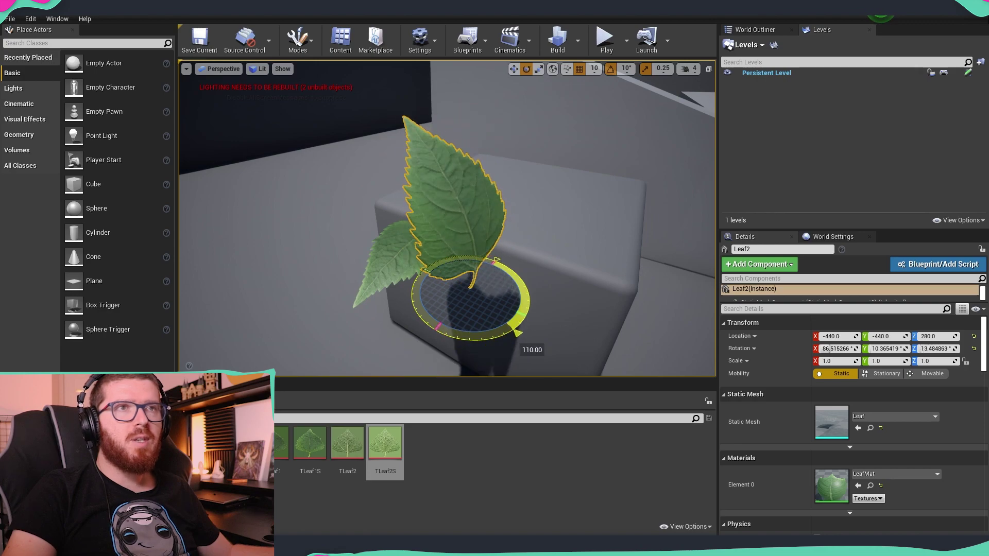
left_click_drag(494, 285, 494, 275)
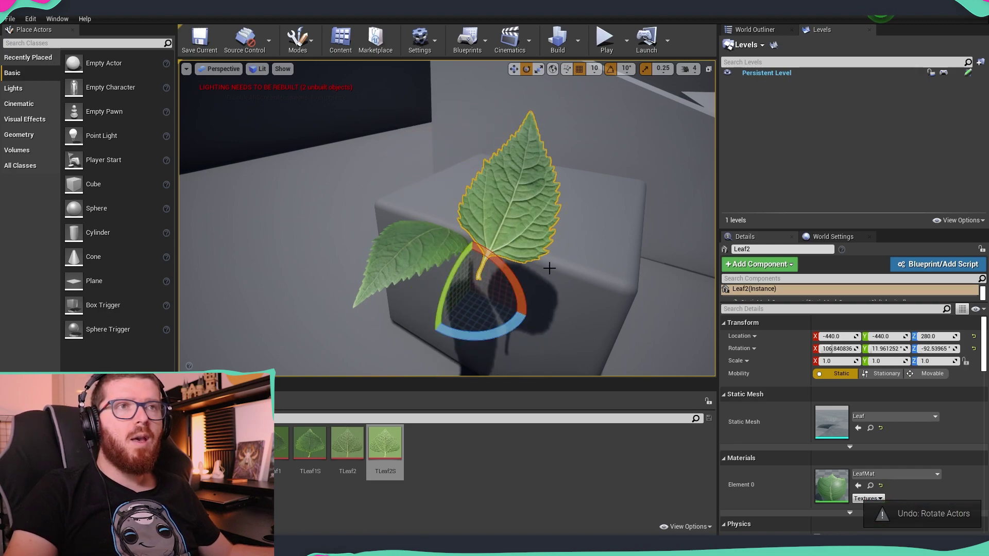
key("Escape")
right_click_drag(555, 273, 596, 309)
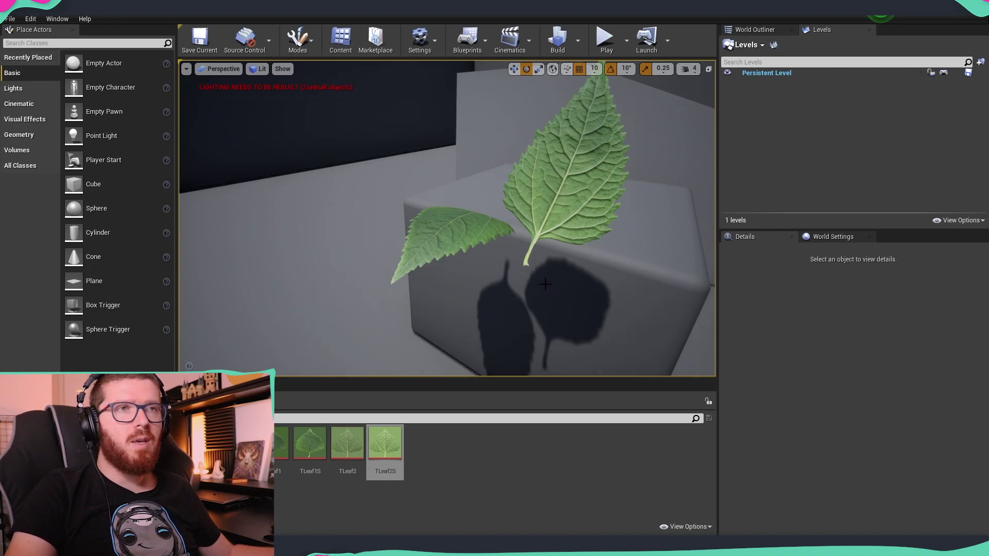
mouse_move(545, 284)
right_mouse_down()
mouse_move(577, 288)
mouse_move(618, 320)
mouse_move(535, 286)
right_mouse_up()
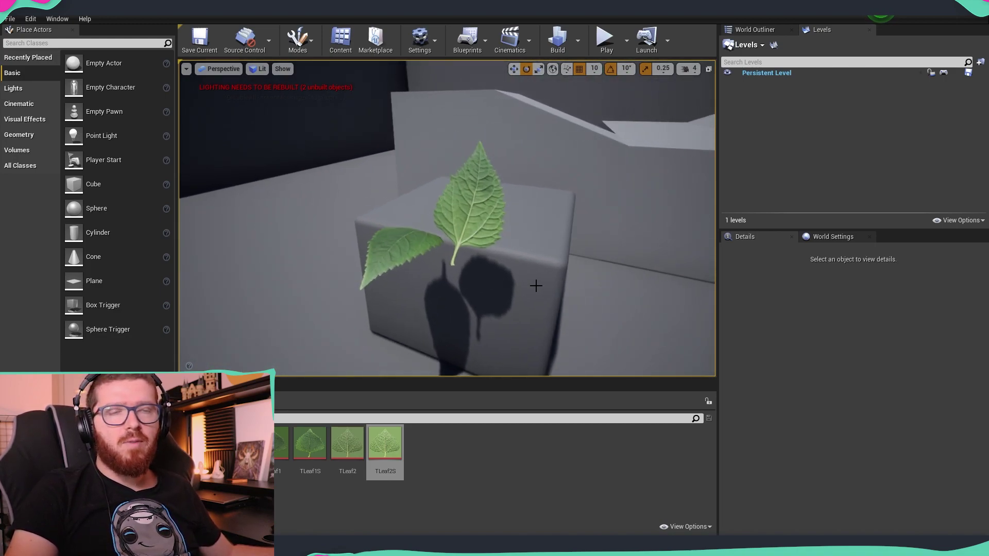